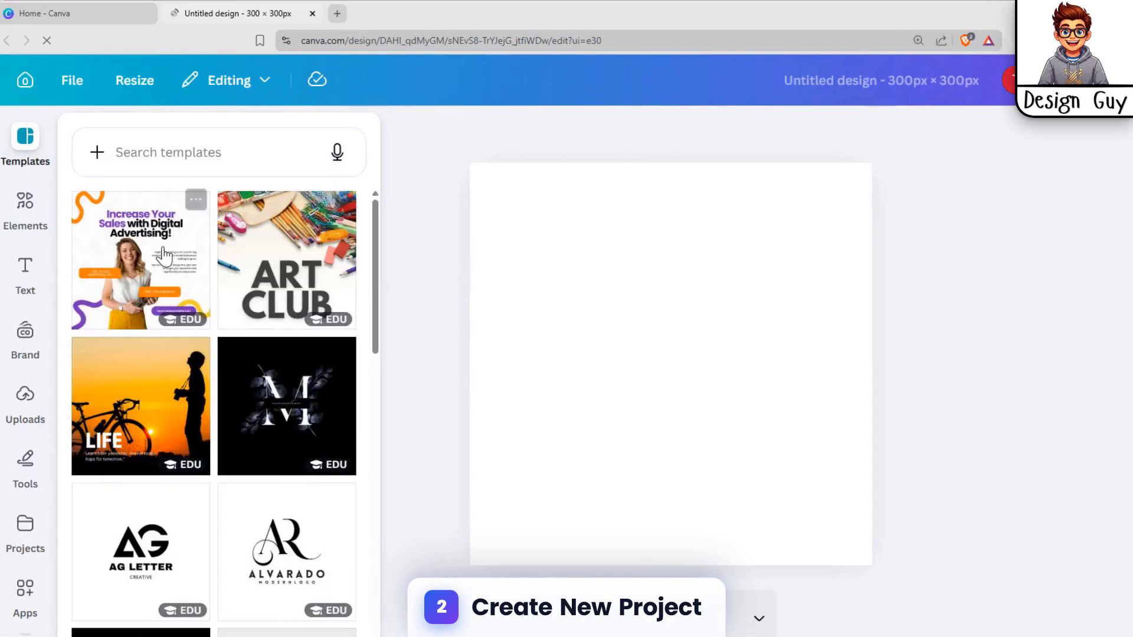
Search the elements for "family" and limit the results to photos
{"action": "left_click", "coordinate": [25, 203]}
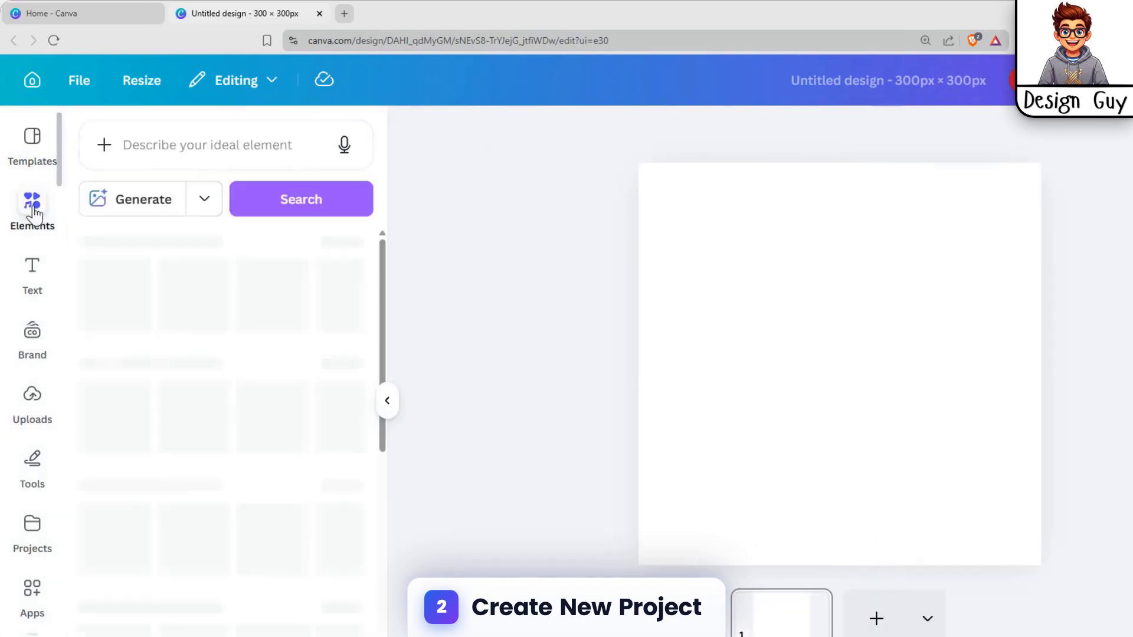
{"action": "left_click", "coordinate": [210, 155]}
{"action": "type", "text": "fami"}
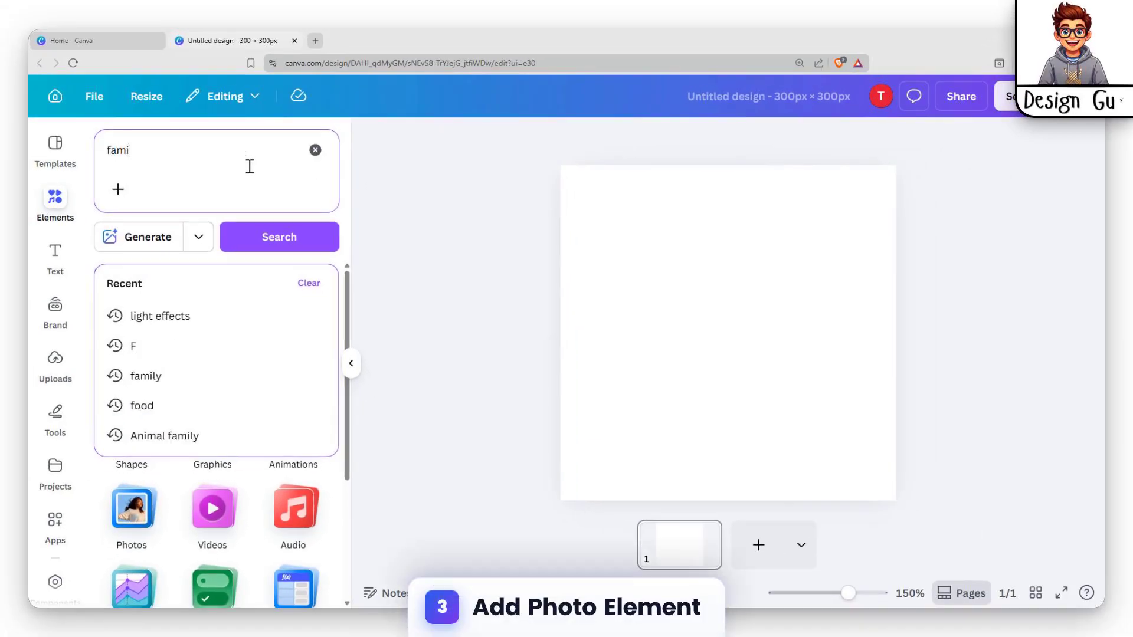
{"action": "type", "text": "ly"}
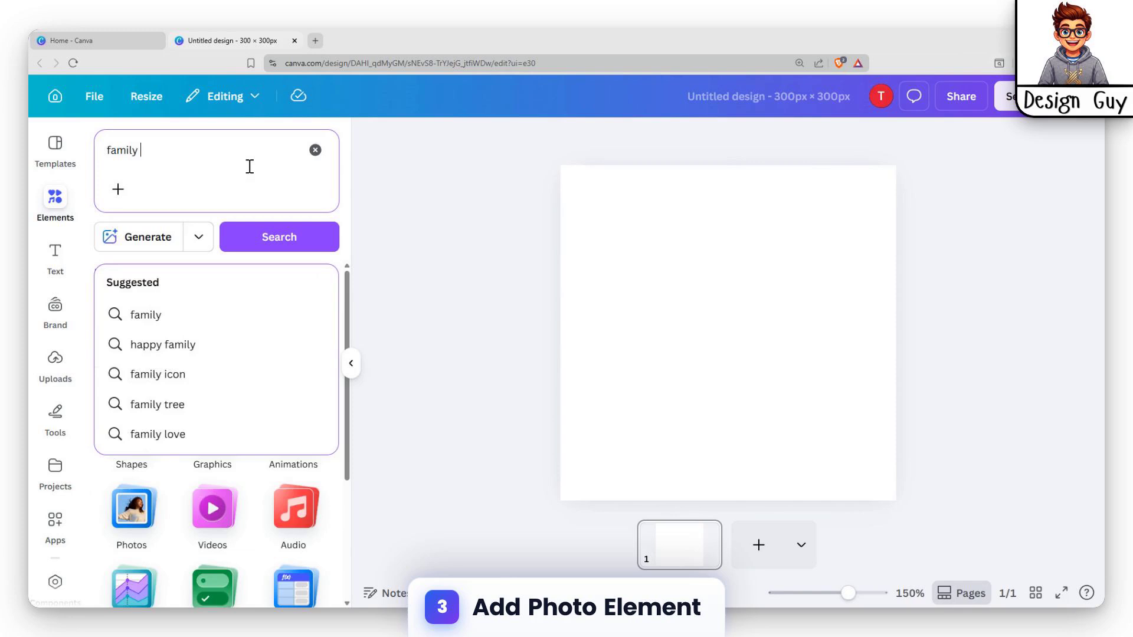
{"action": "key", "text": "BackSpace"}
{"action": "key", "text": "Return"}
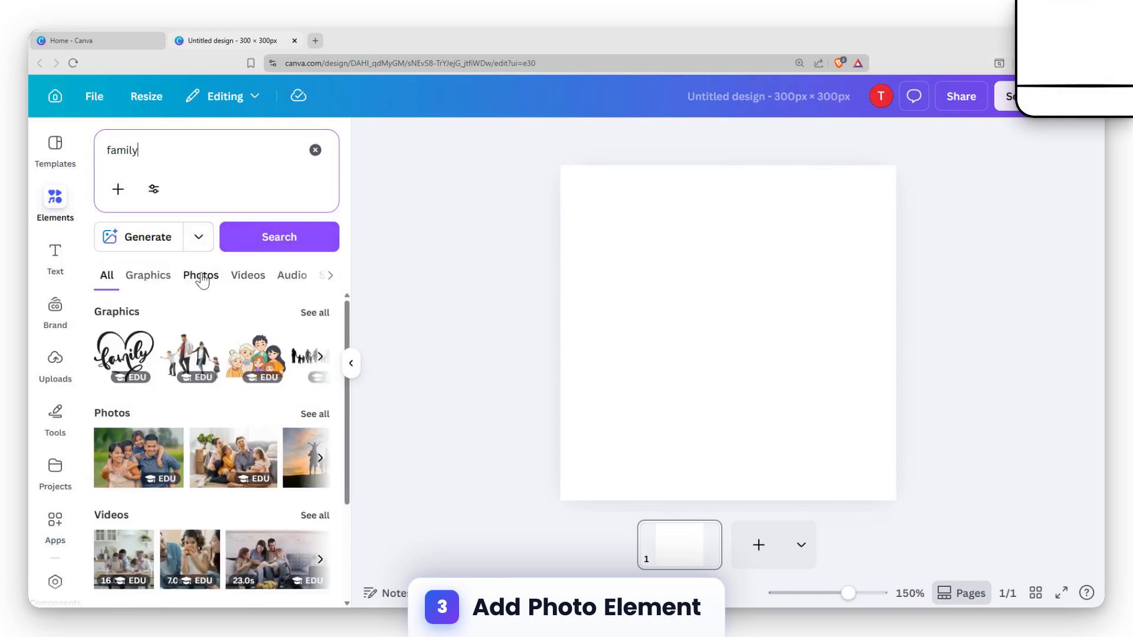
{"action": "left_click", "coordinate": [202, 277]}
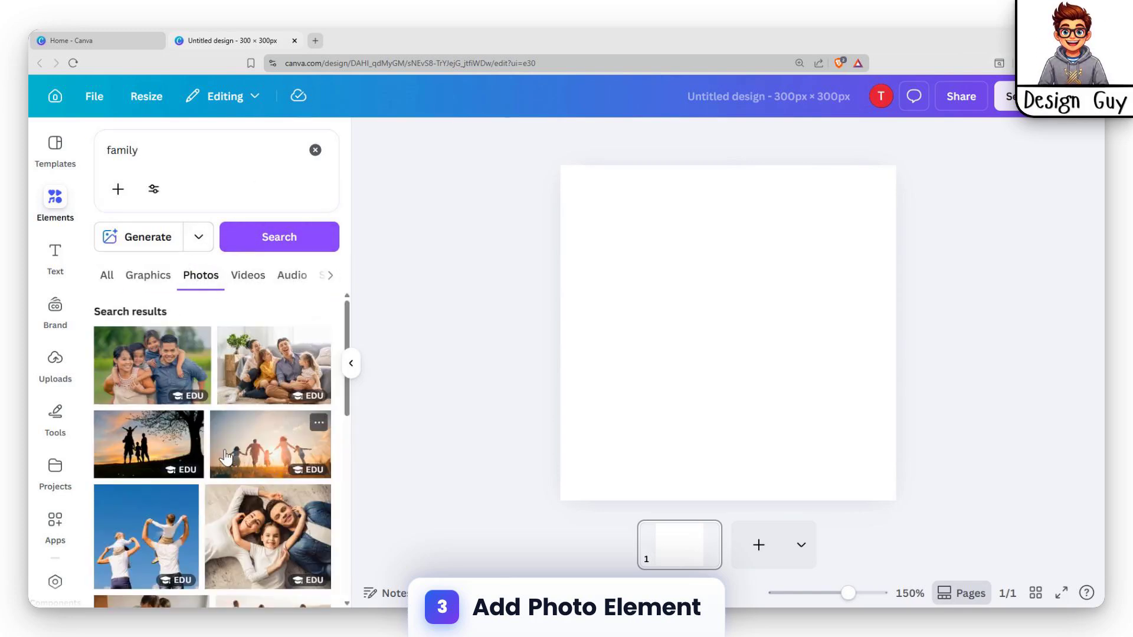
Add the photo of the family of four outdoors, enlarge it slightly and centre it on the page
{"action": "left_click", "coordinate": [149, 382]}
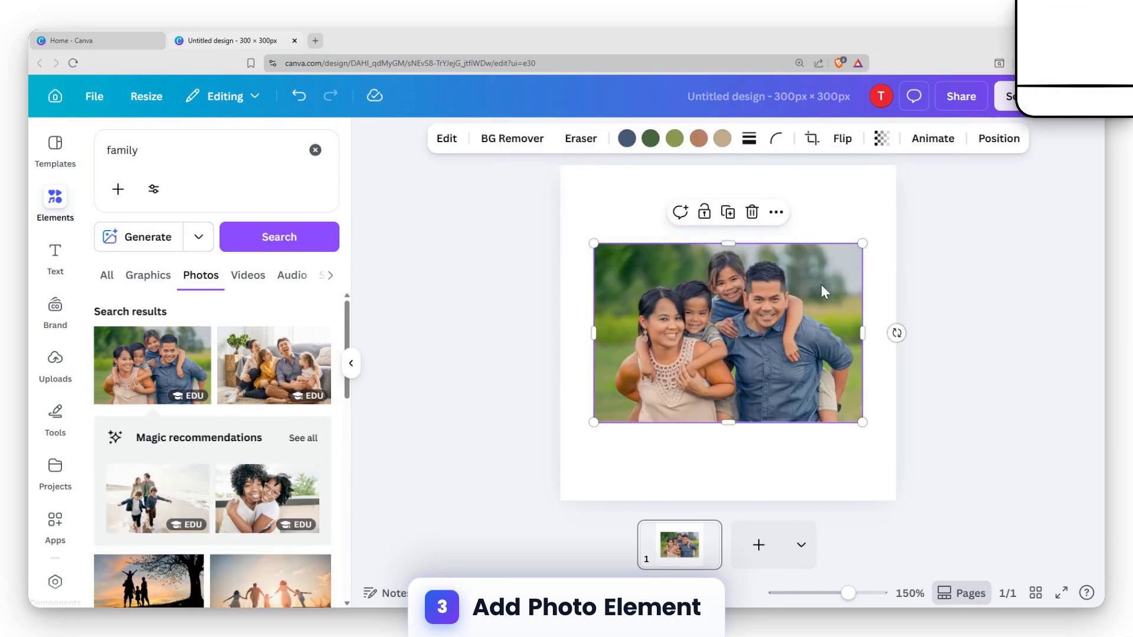
{"action": "left_click_drag", "start_coordinate": [858, 242], "coordinate": [876, 226]}
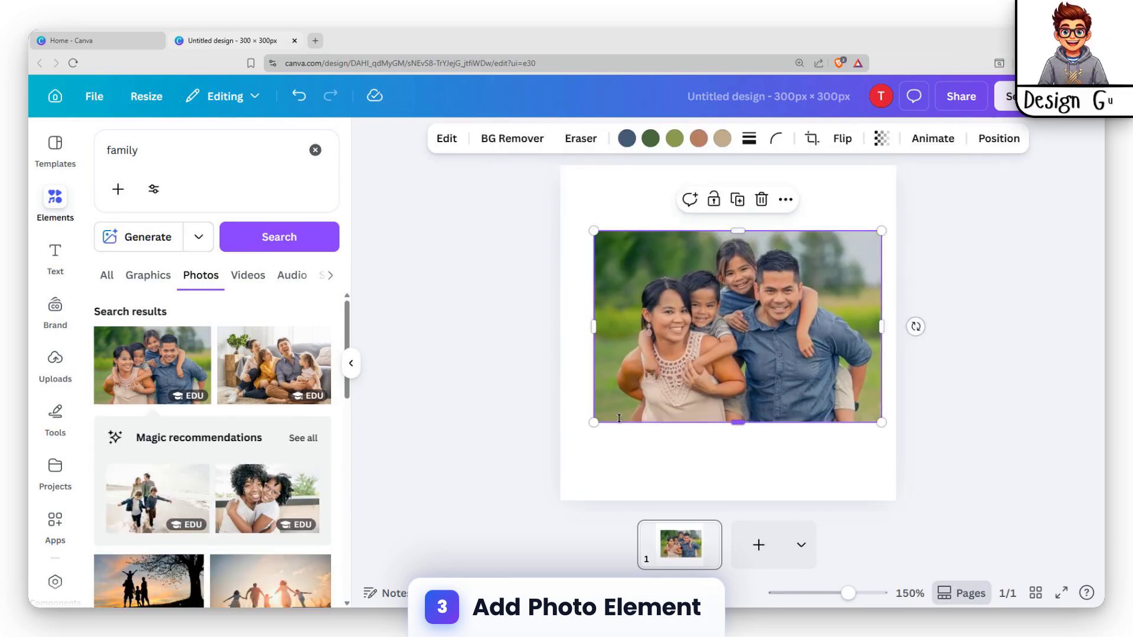
{"action": "left_click_drag", "start_coordinate": [757, 347], "coordinate": [748, 353]}
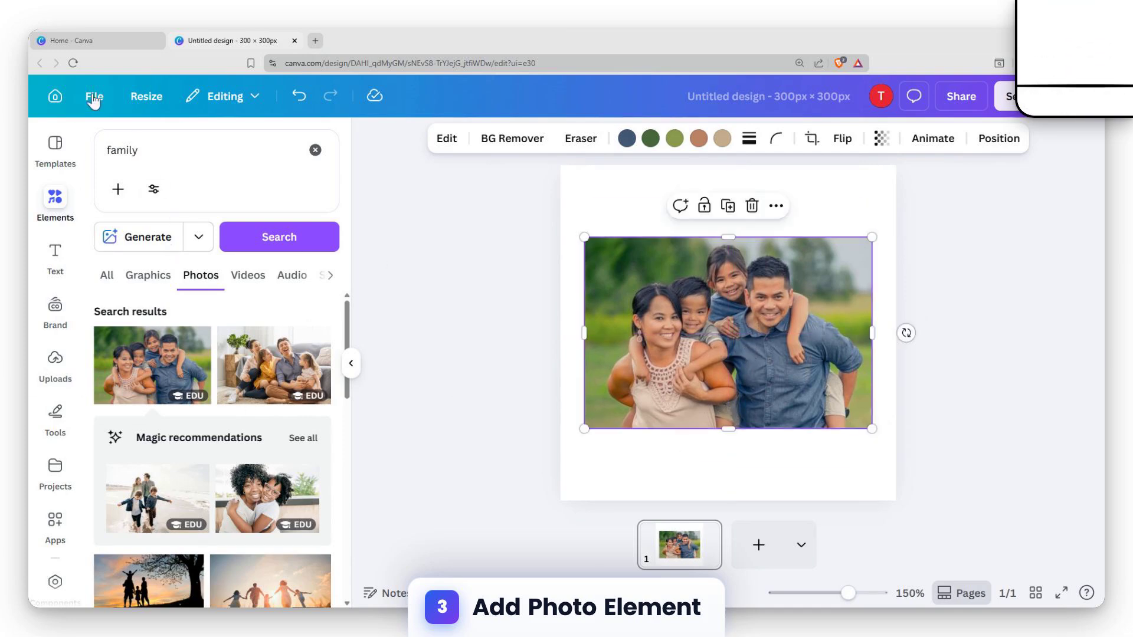
Replace the element search with "shape"
{"action": "left_click", "coordinate": [315, 151]}
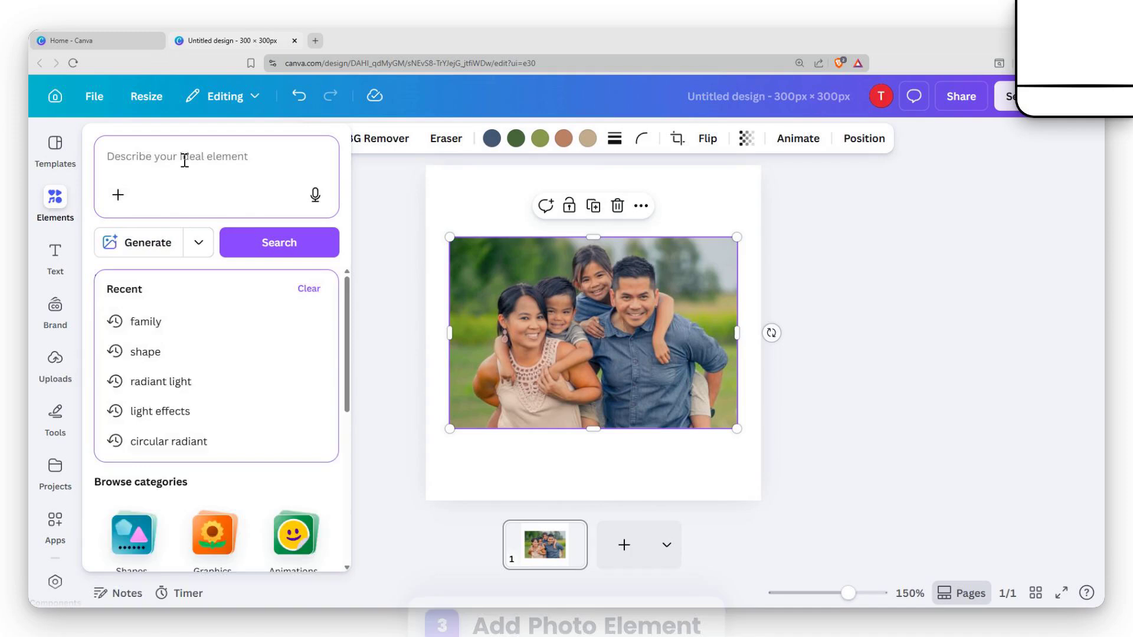
{"action": "type", "text": "shape"}
{"action": "key", "text": "Return"}
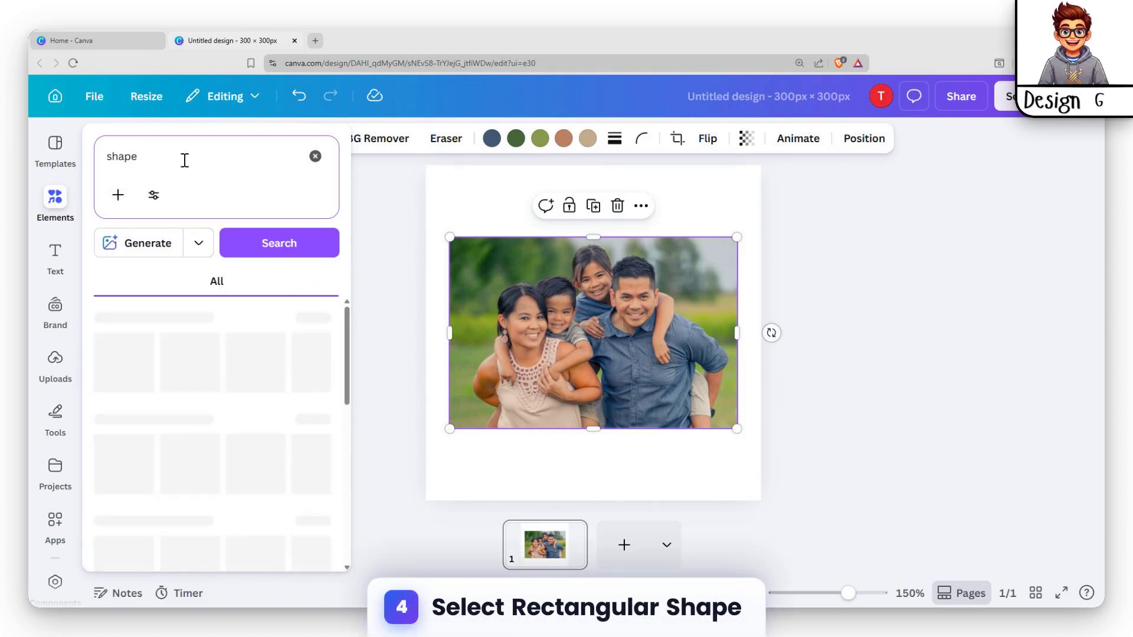
Add the solid rectangle shape and enlarge it until it covers the whole family photo
{"action": "left_click", "coordinate": [99, 366]}
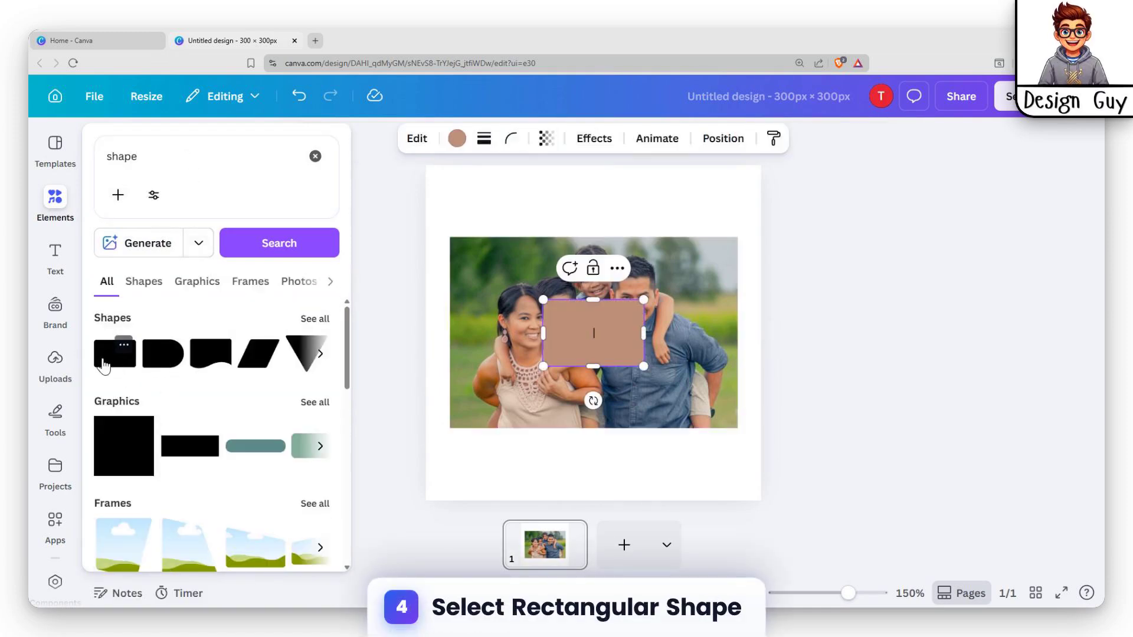
{"action": "left_click_drag", "start_coordinate": [543, 298], "coordinate": [456, 218]}
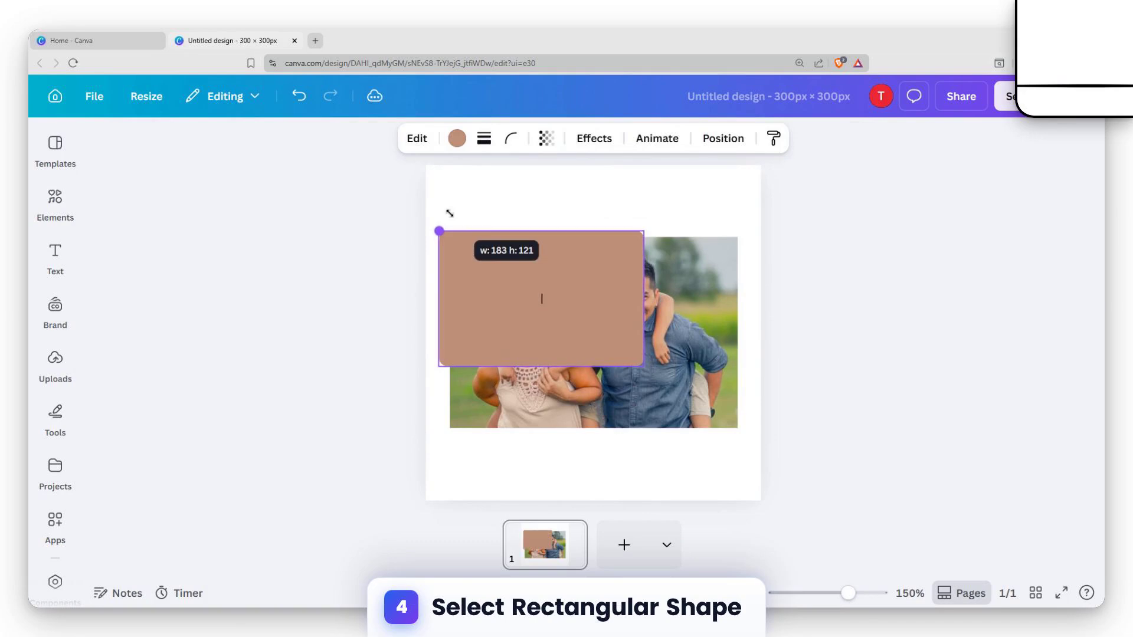
{"action": "left_click_drag", "start_coordinate": [643, 366], "coordinate": [737, 428]}
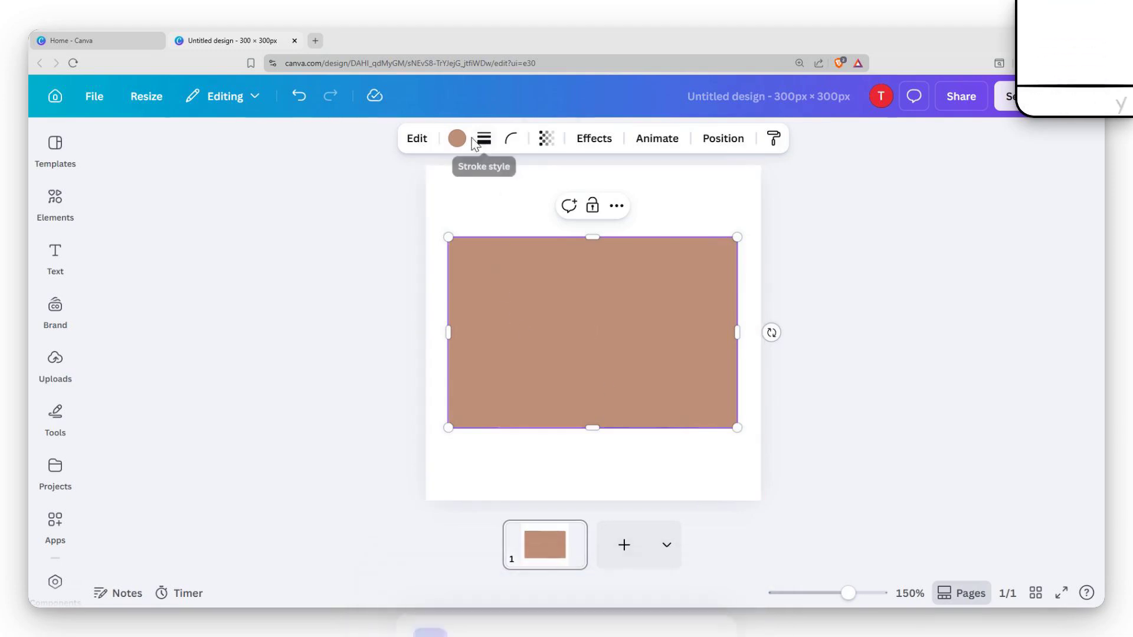
Fill the rectangle with the default grey-to-white gradient
{"action": "left_click", "coordinate": [457, 138]}
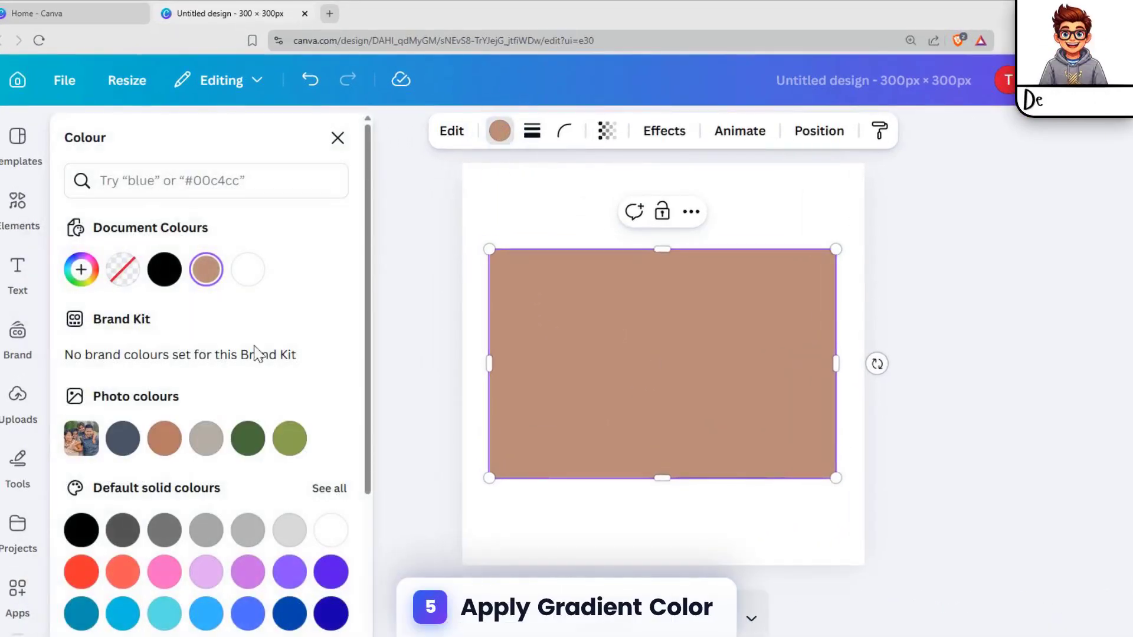
{"action": "scroll", "coordinate": [255, 353], "scroll_direction": "down", "scroll_amount": 3}
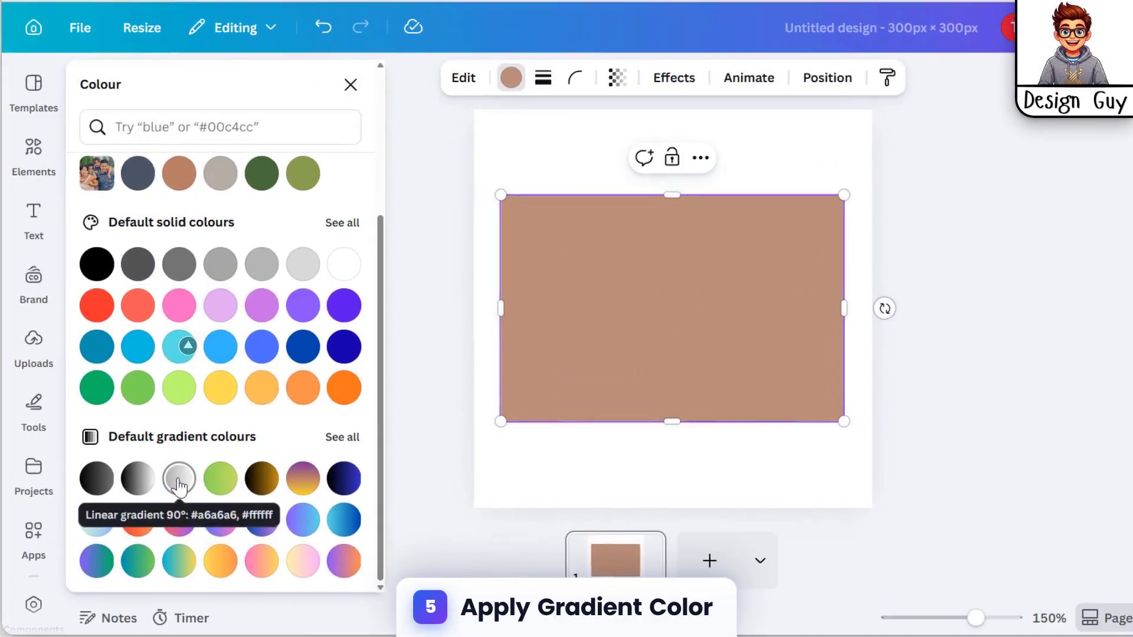
{"action": "left_click", "coordinate": [162, 541]}
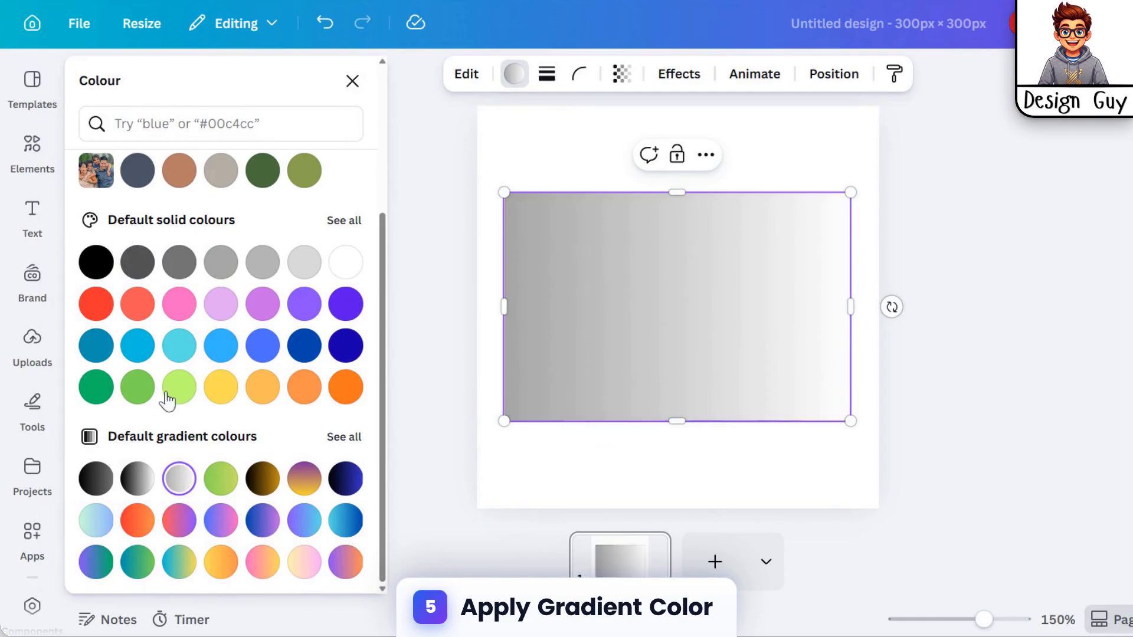
Switch the rectangle's gradient to the radial style and make its grey centre colour fully transparent
{"action": "scroll", "coordinate": [167, 401], "scroll_direction": "up", "scroll_amount": 5}
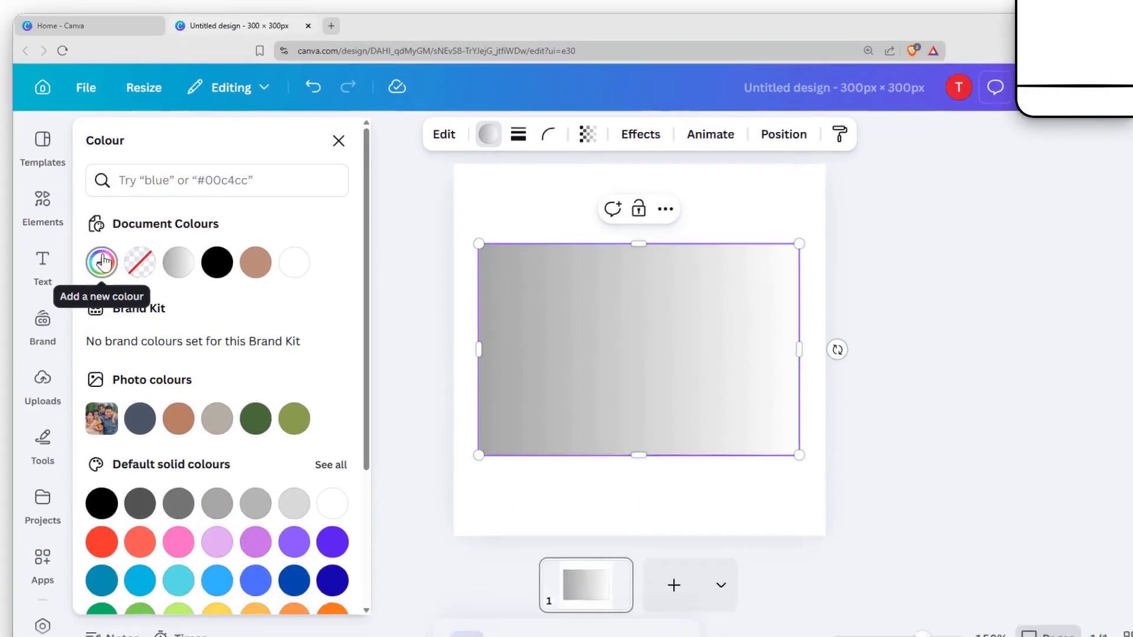
{"action": "left_click", "coordinate": [101, 262]}
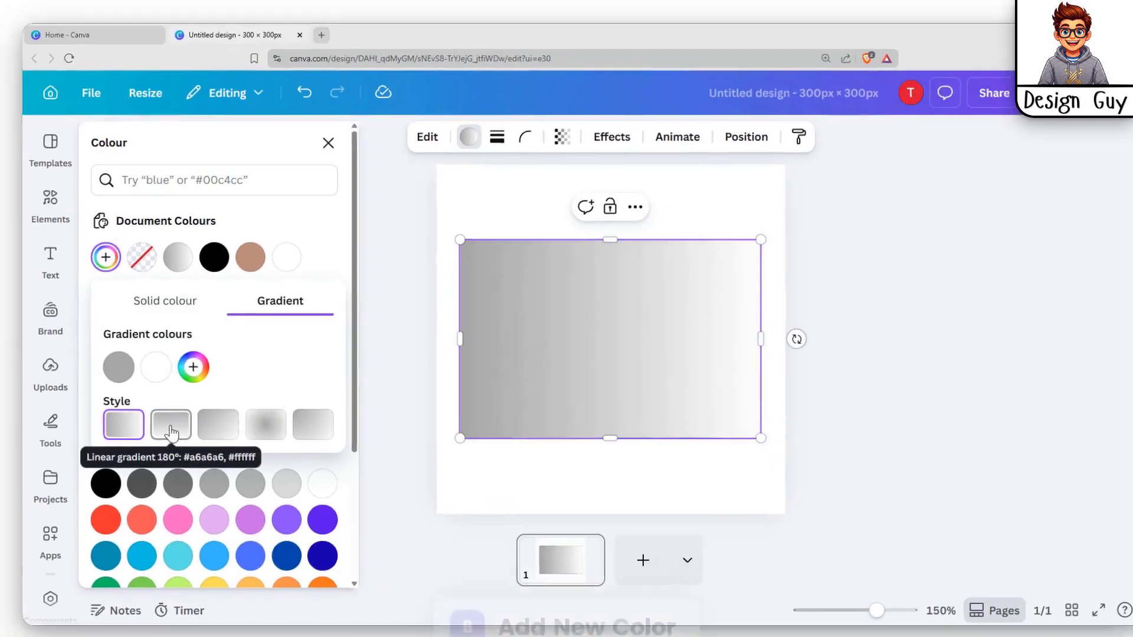
{"action": "left_click", "coordinate": [262, 415]}
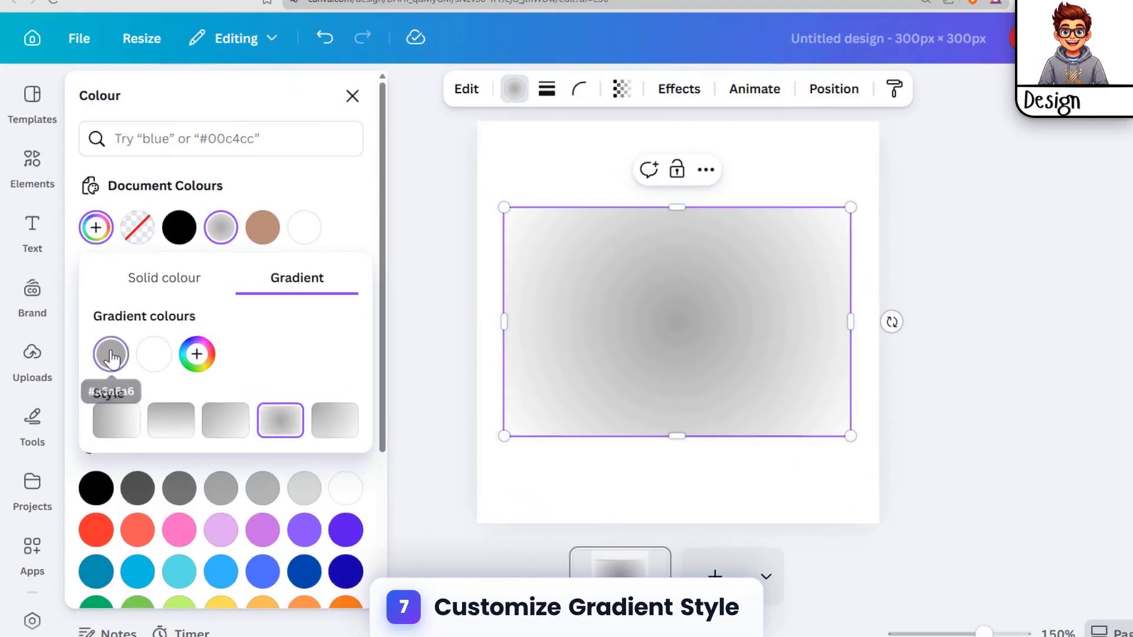
{"action": "left_click", "coordinate": [122, 361]}
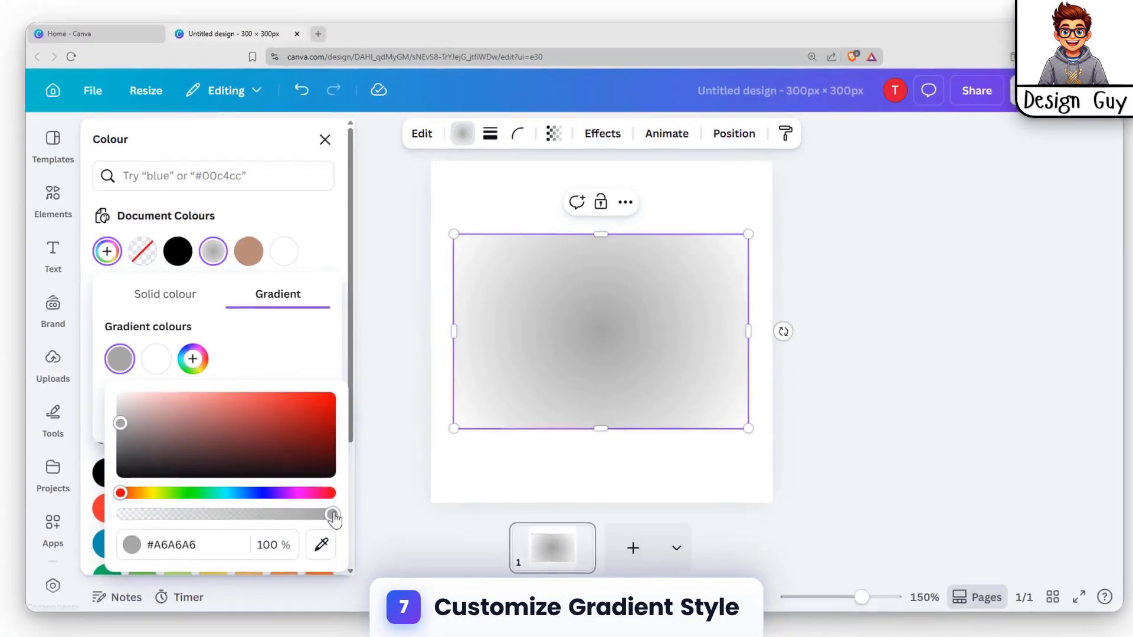
{"action": "left_click_drag", "start_coordinate": [361, 537], "coordinate": [161, 537]}
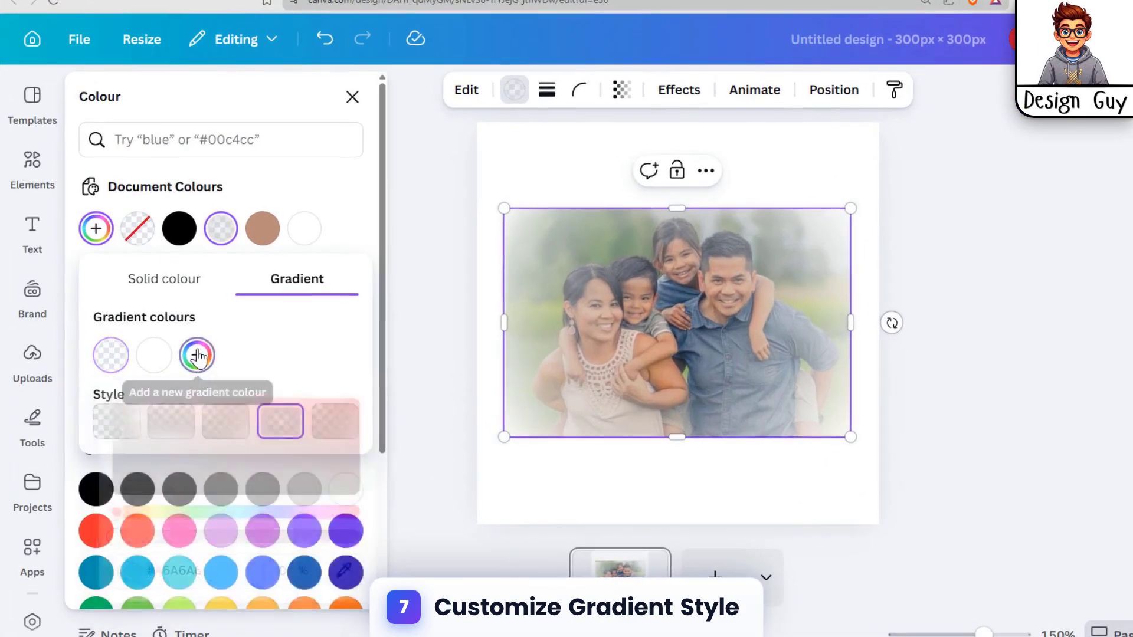
Add two more white colours to the gradient and set the second gradient colour's opacity to 0%
{"action": "left_click", "coordinate": [191, 362]}
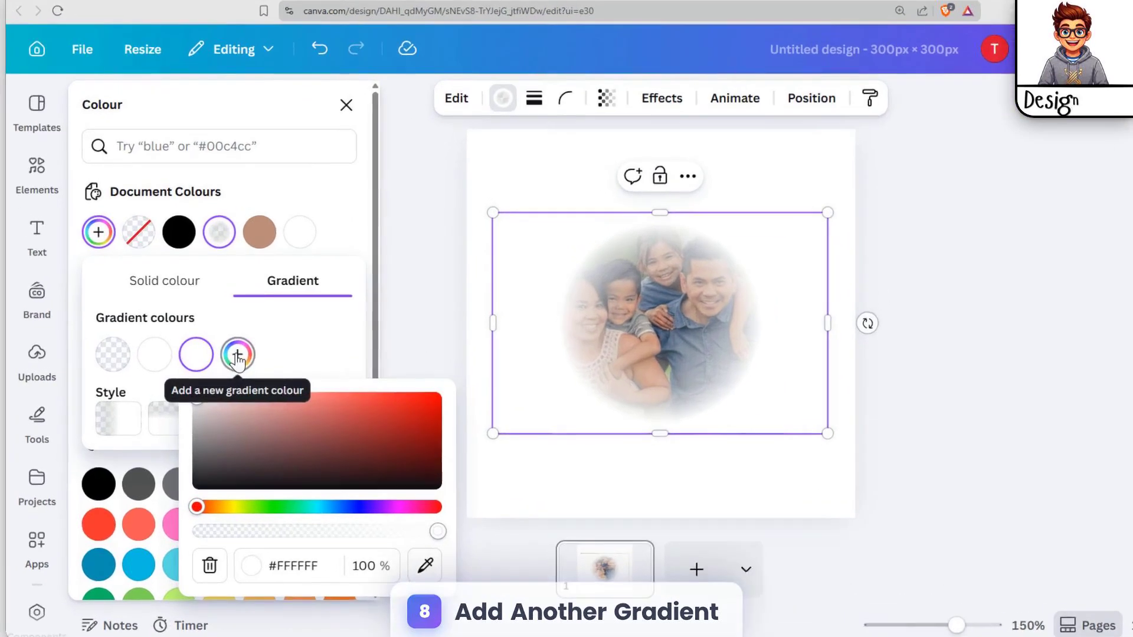
{"action": "left_click", "coordinate": [229, 360]}
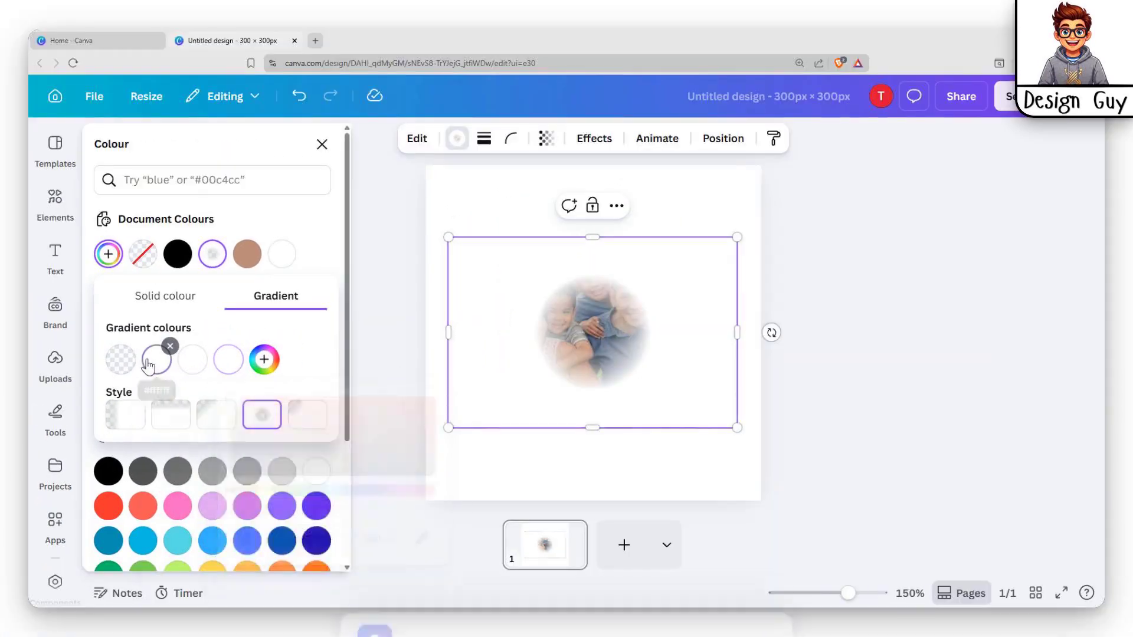
{"action": "left_click", "coordinate": [155, 360]}
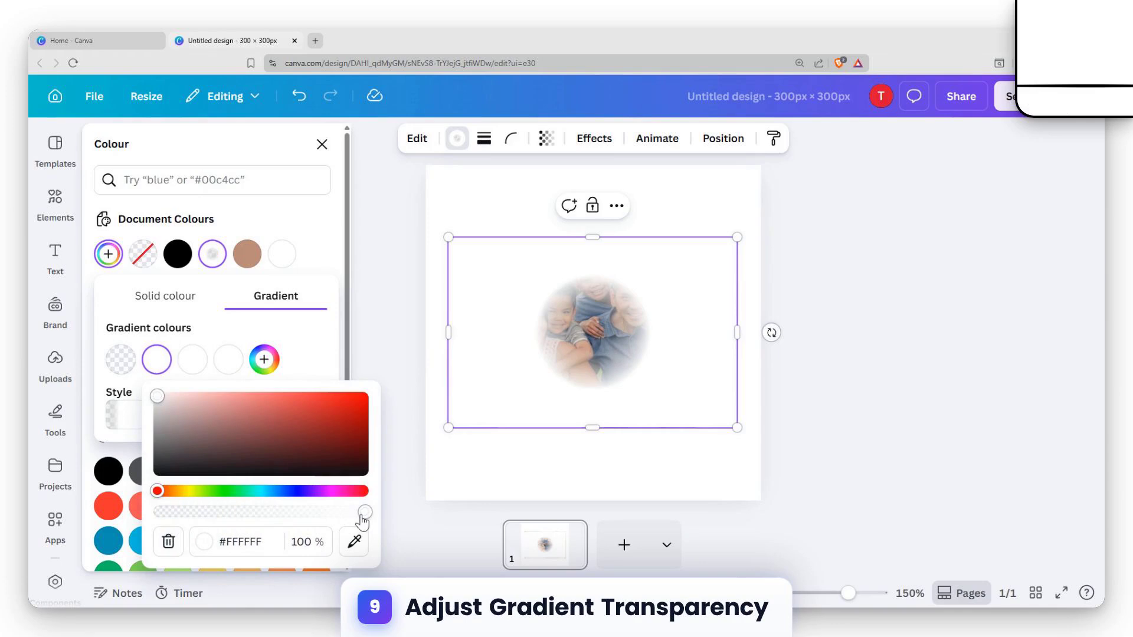
{"action": "left_click_drag", "start_coordinate": [363, 518], "coordinate": [154, 515]}
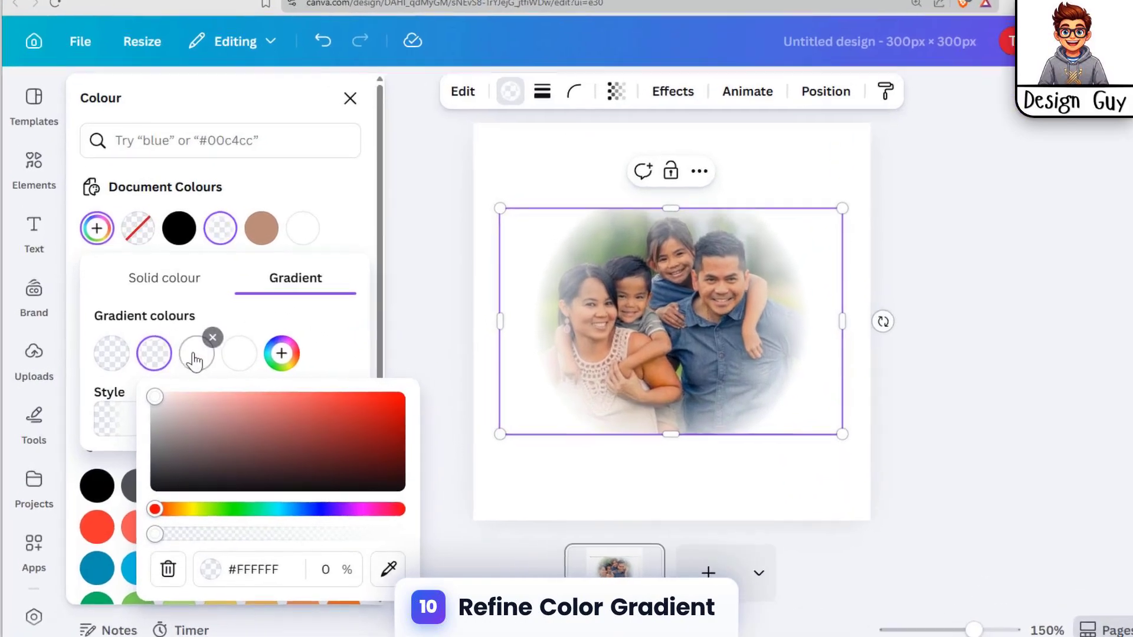
{"action": "left_click", "coordinate": [192, 360]}
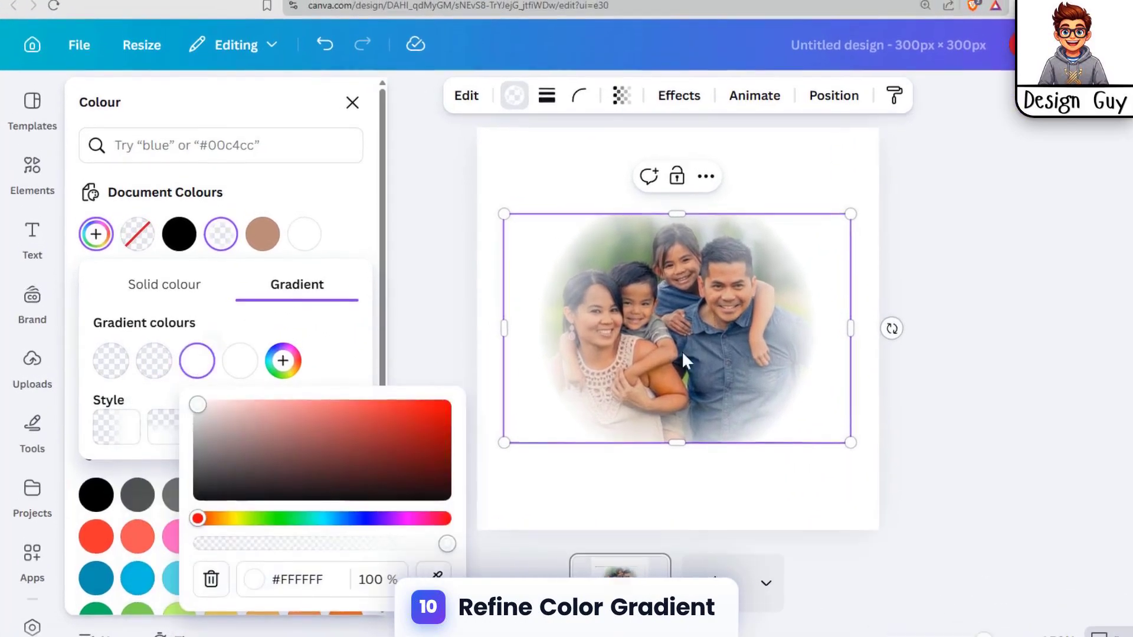
Widen the gradient rectangle on both sides so it extends past the photo's side edges
{"action": "left_click", "coordinate": [865, 208]}
{"action": "left_click", "coordinate": [826, 229]}
{"action": "left_click", "coordinate": [818, 300]}
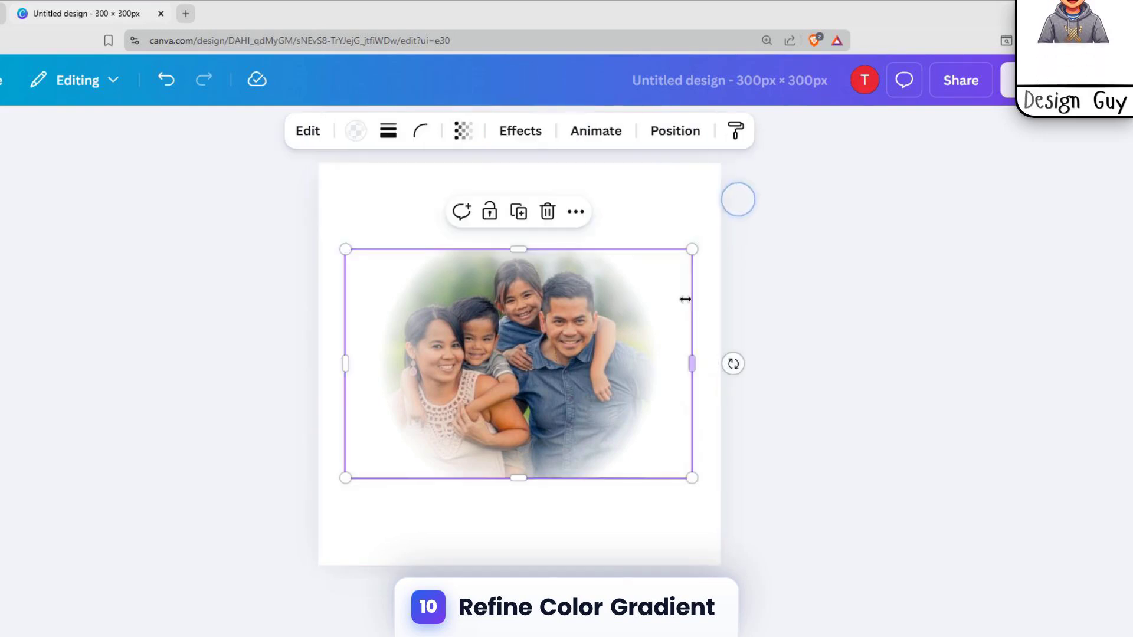
{"action": "left_click_drag", "start_coordinate": [697, 366], "coordinate": [703, 365]}
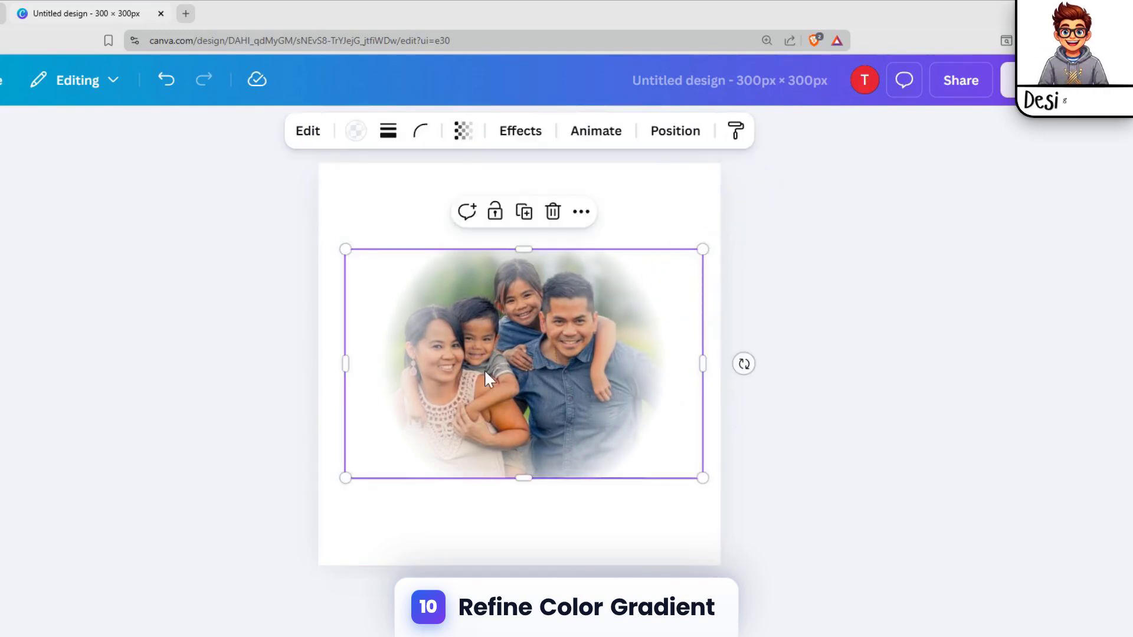
{"action": "left_click", "coordinate": [635, 211]}
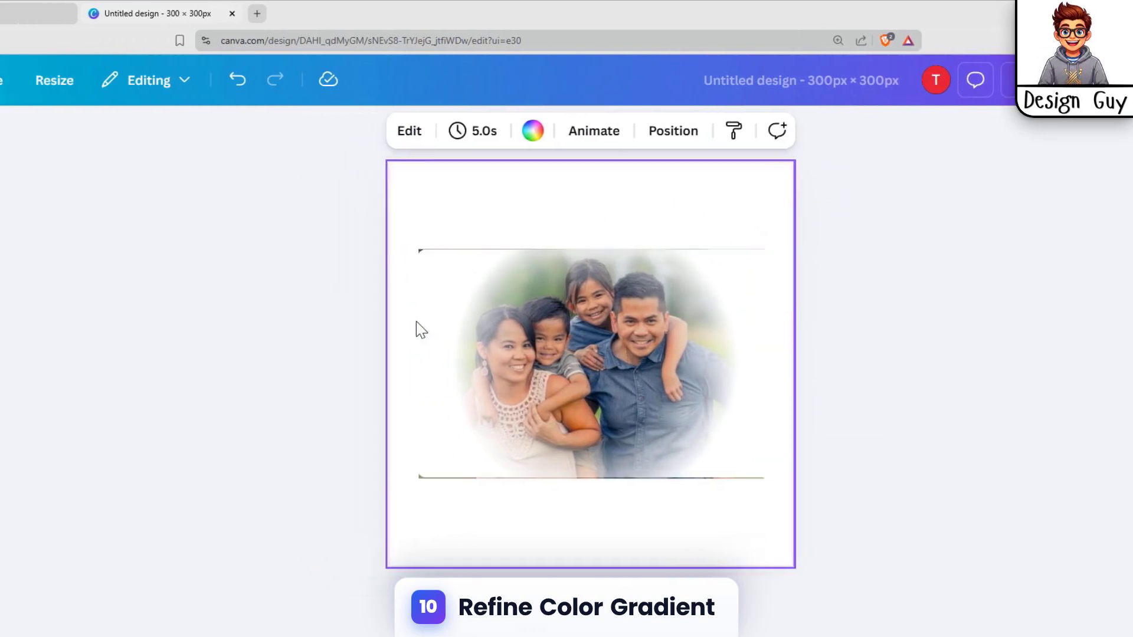
{"action": "left_click", "coordinate": [347, 348]}
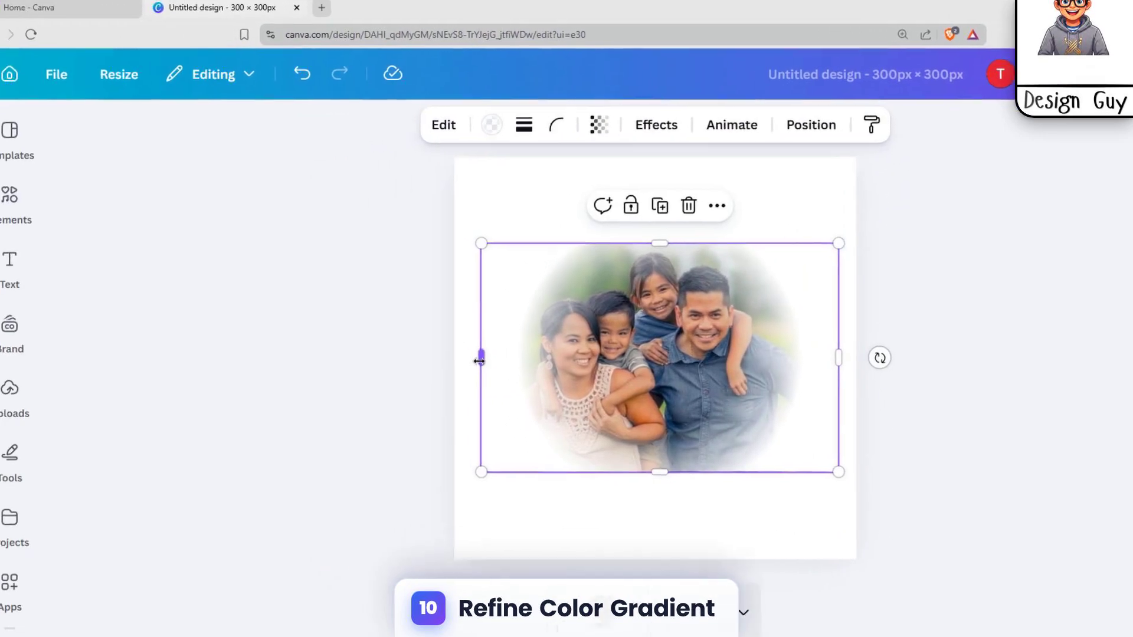
{"action": "left_click_drag", "start_coordinate": [479, 361], "coordinate": [454, 357]}
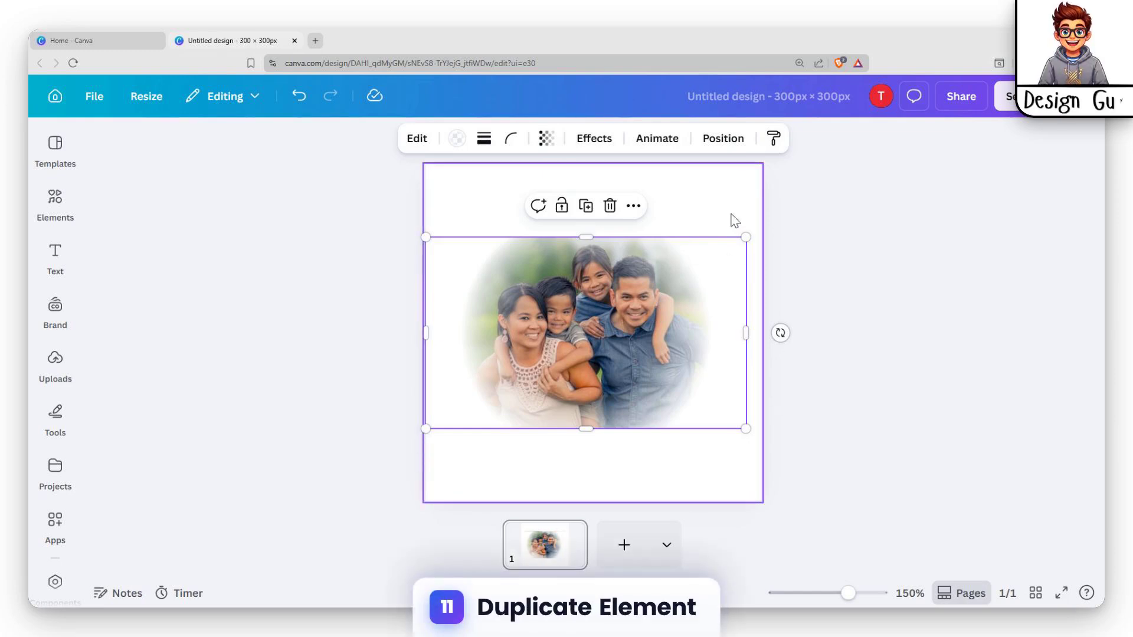
Extend the gradient rectangle upward past the photo's upper edge to hide the remaining outline
{"action": "left_click", "coordinate": [731, 221]}
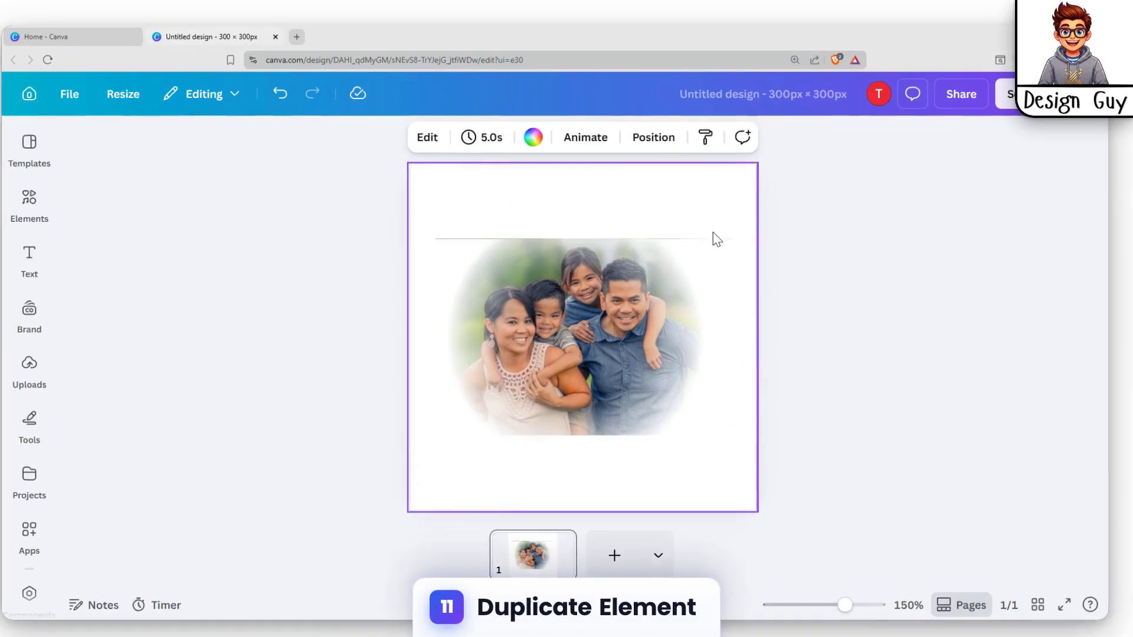
{"action": "left_click", "coordinate": [719, 244]}
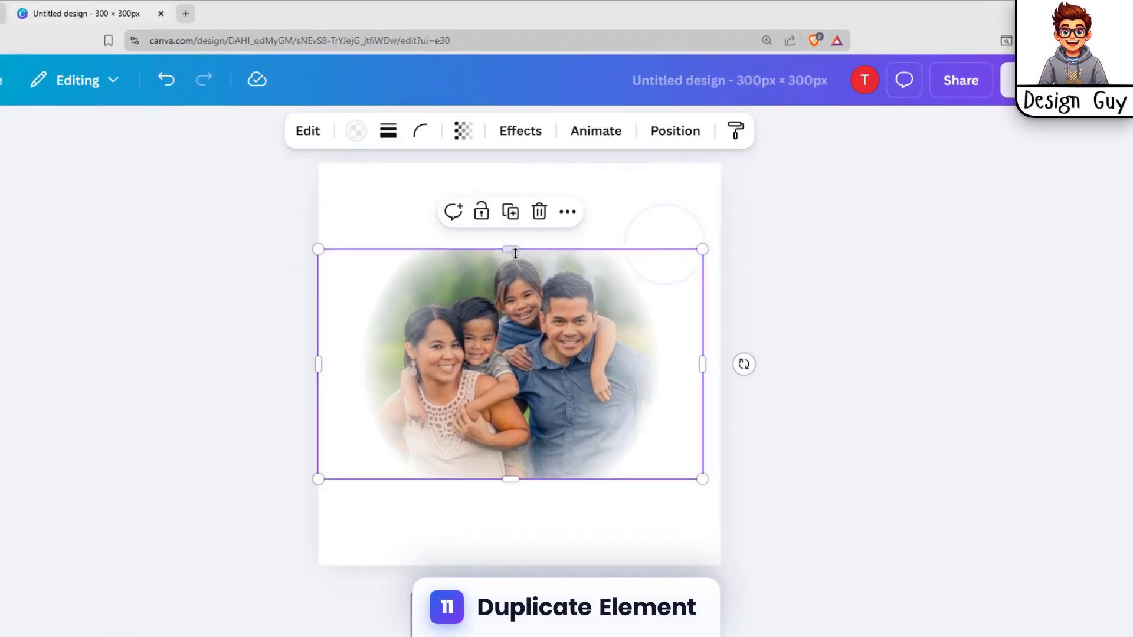
{"action": "left_click_drag", "start_coordinate": [515, 253], "coordinate": [515, 240]}
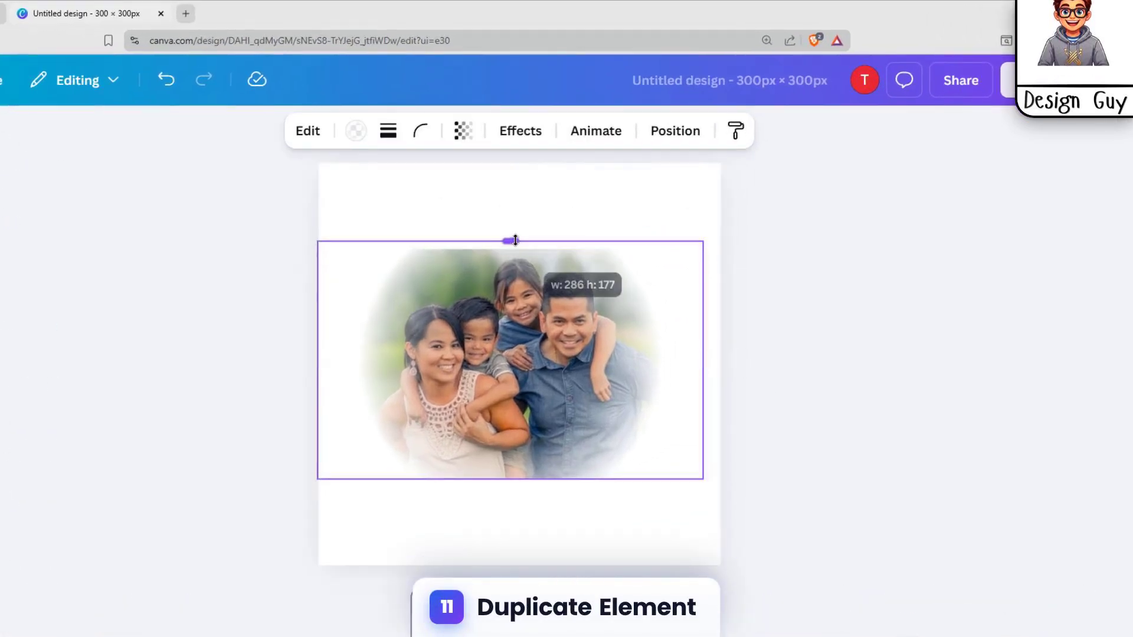
{"action": "left_click", "coordinate": [568, 204]}
{"action": "left_click", "coordinate": [854, 235]}
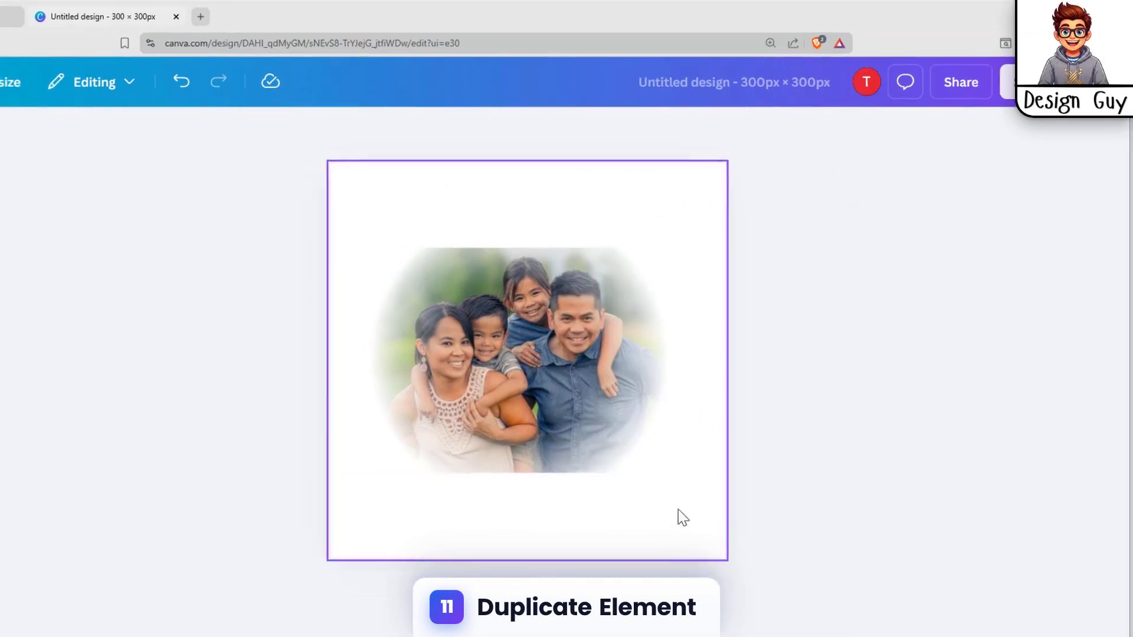
{"action": "left_click", "coordinate": [646, 558]}
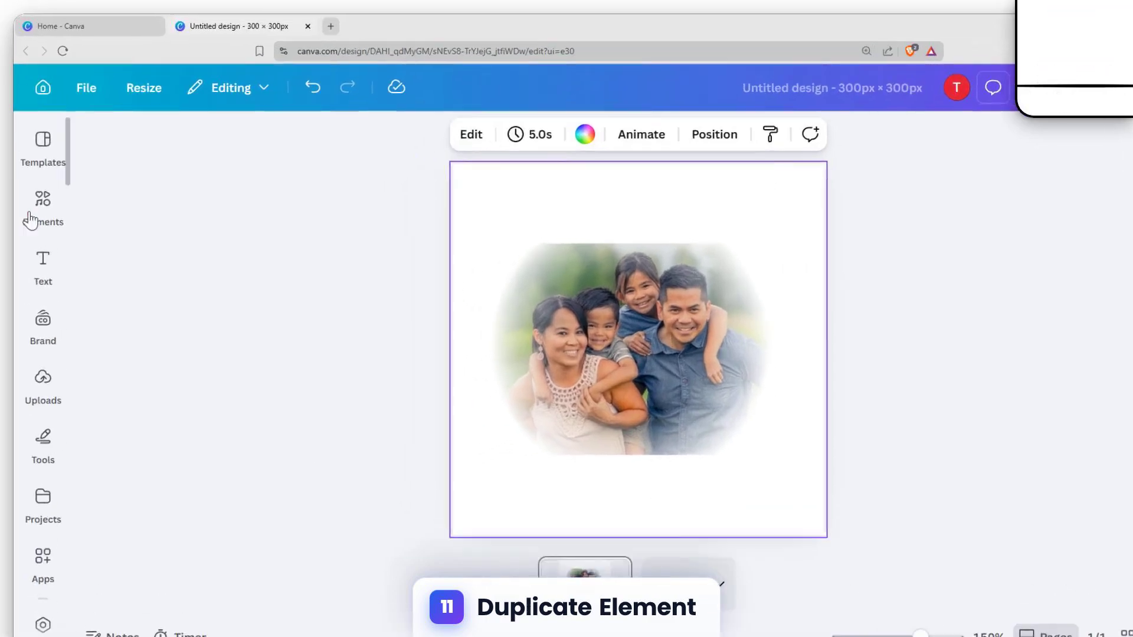
Clear the element search, add the recently used rectangle shape and move it to the page's upper-right corner
{"action": "left_click", "coordinate": [31, 220]}
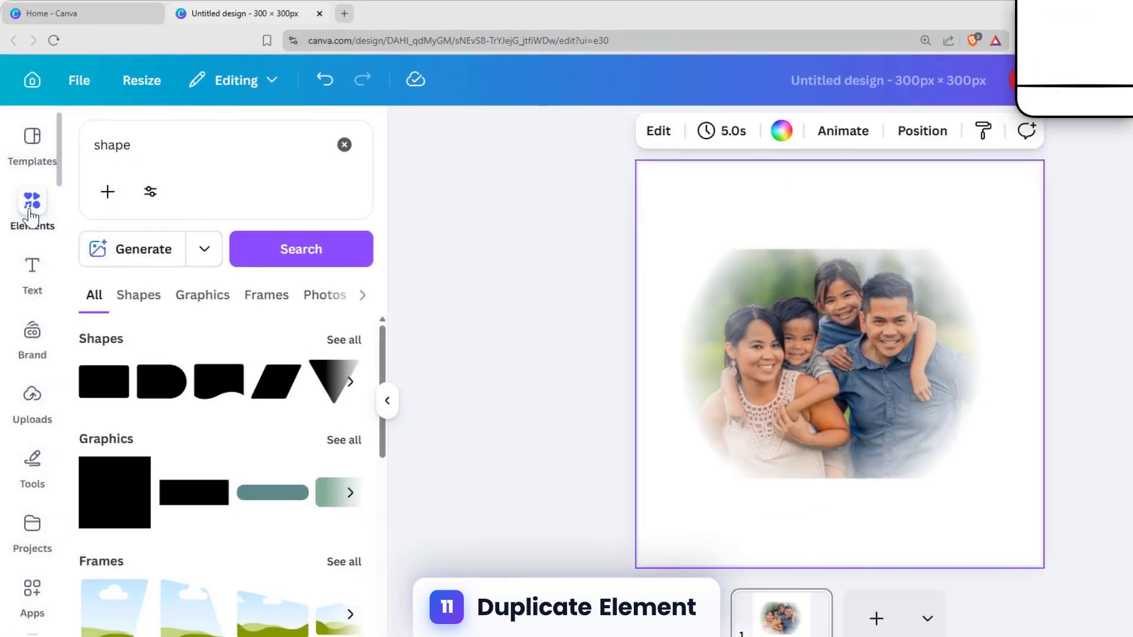
{"action": "left_click", "coordinate": [197, 148]}
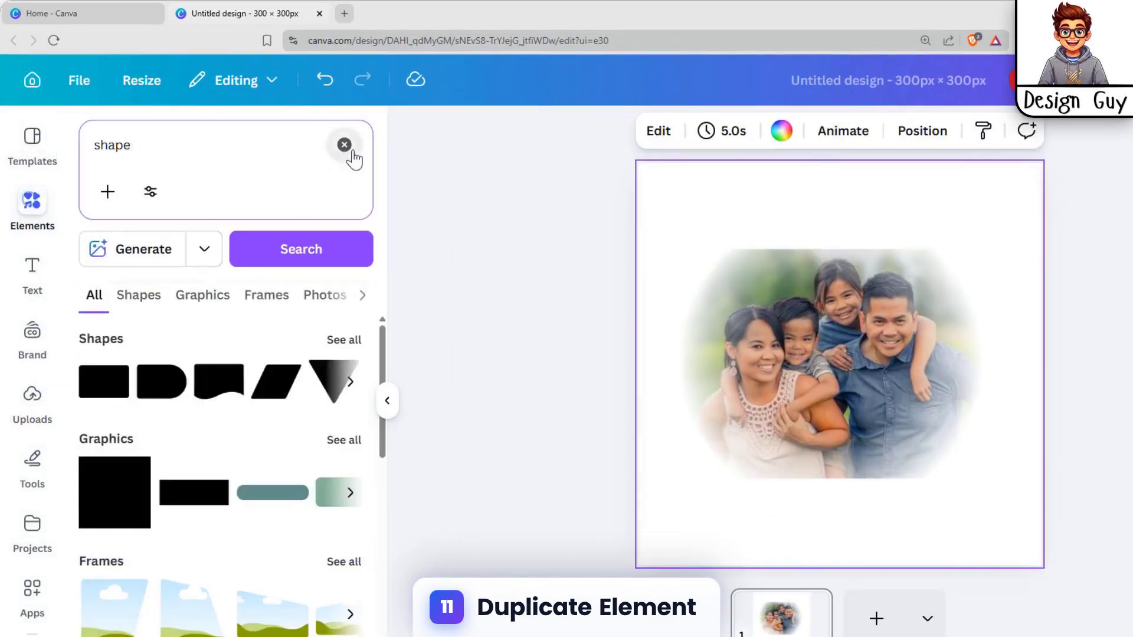
{"action": "left_click", "coordinate": [345, 146]}
{"action": "left_click", "coordinate": [34, 221]}
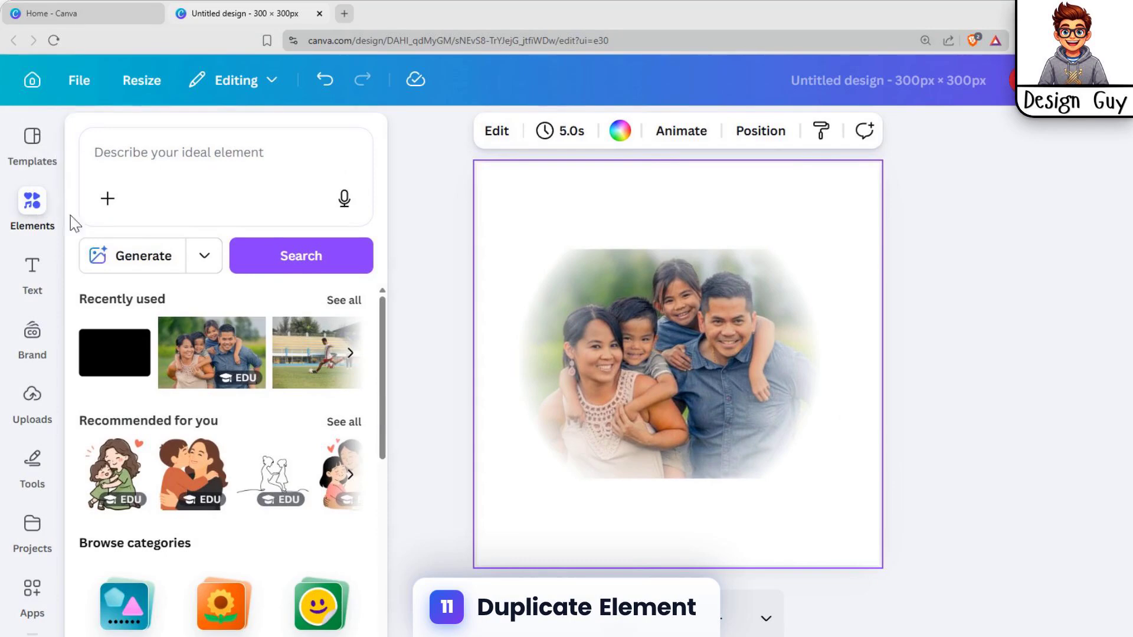
{"action": "left_click", "coordinate": [137, 379]}
{"action": "left_click_drag", "start_coordinate": [685, 363], "coordinate": [841, 206]}
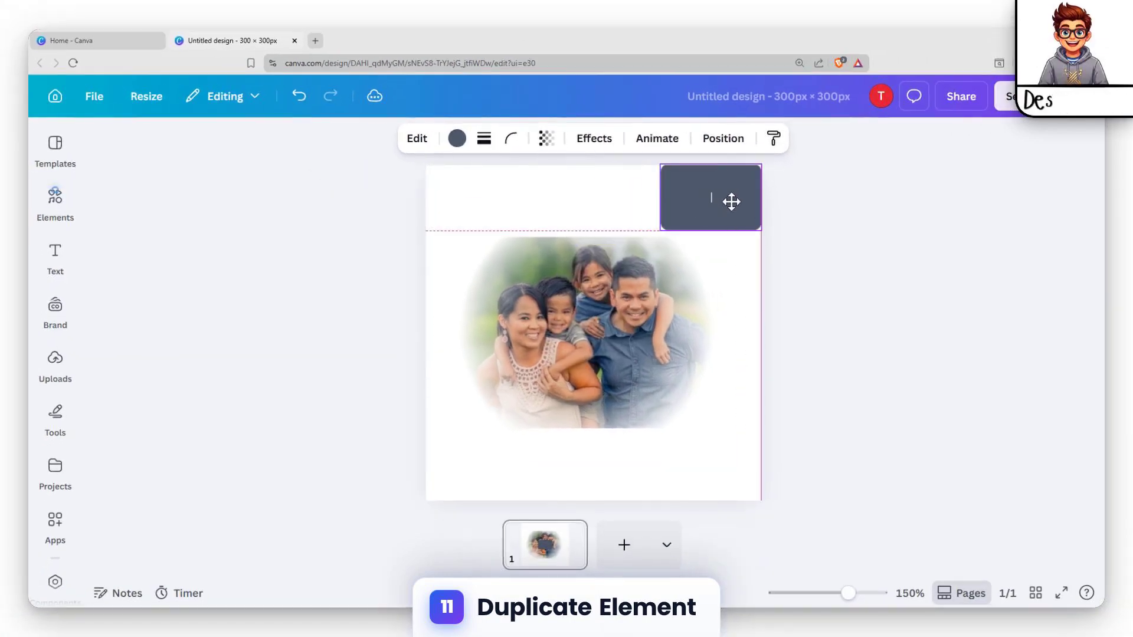
Stretch the rectangle to the full page width of 300 px and duplicate it from the layers list
{"action": "left_click_drag", "start_coordinate": [661, 200], "coordinate": [427, 197]}
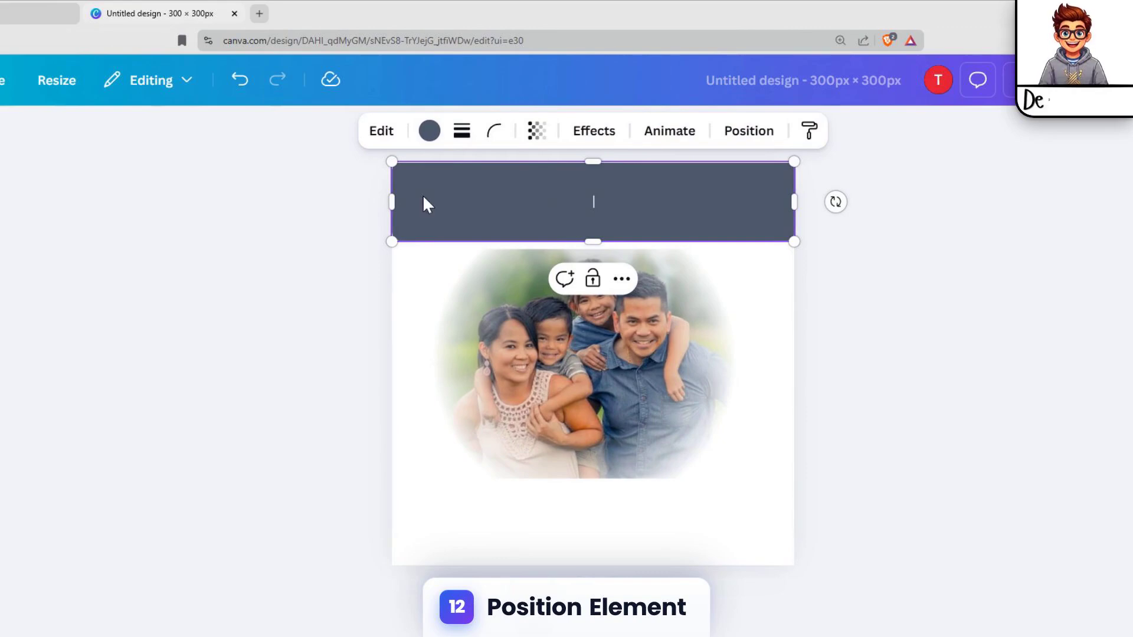
{"action": "left_click", "coordinate": [741, 135]}
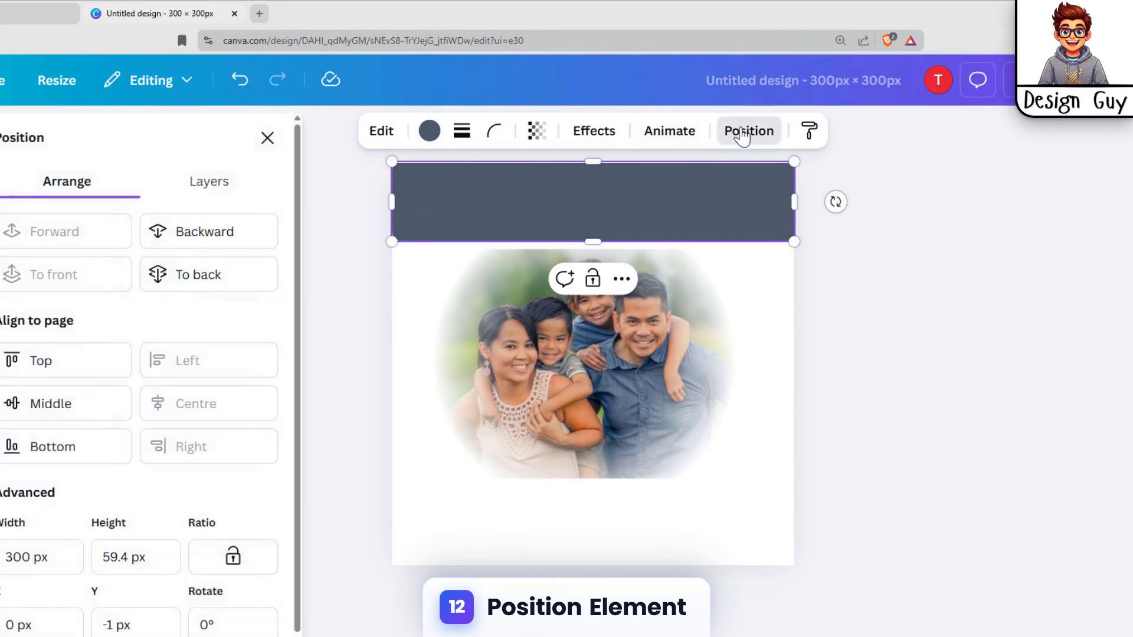
{"action": "left_click", "coordinate": [209, 181]}
{"action": "right_click", "coordinate": [175, 289]}
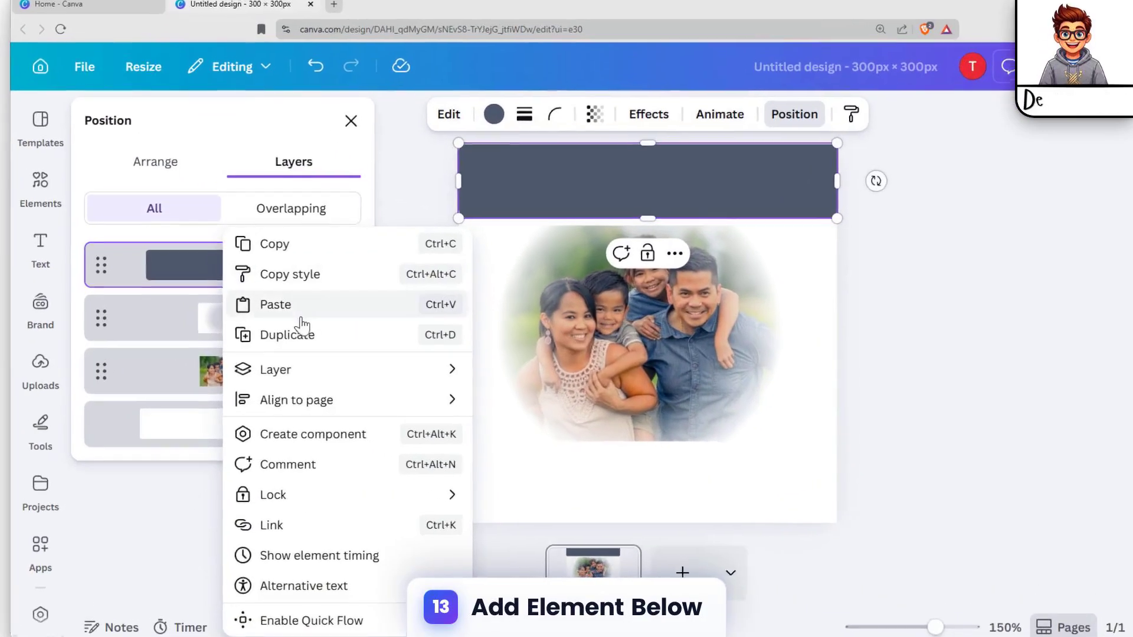
{"action": "left_click", "coordinate": [275, 335]}
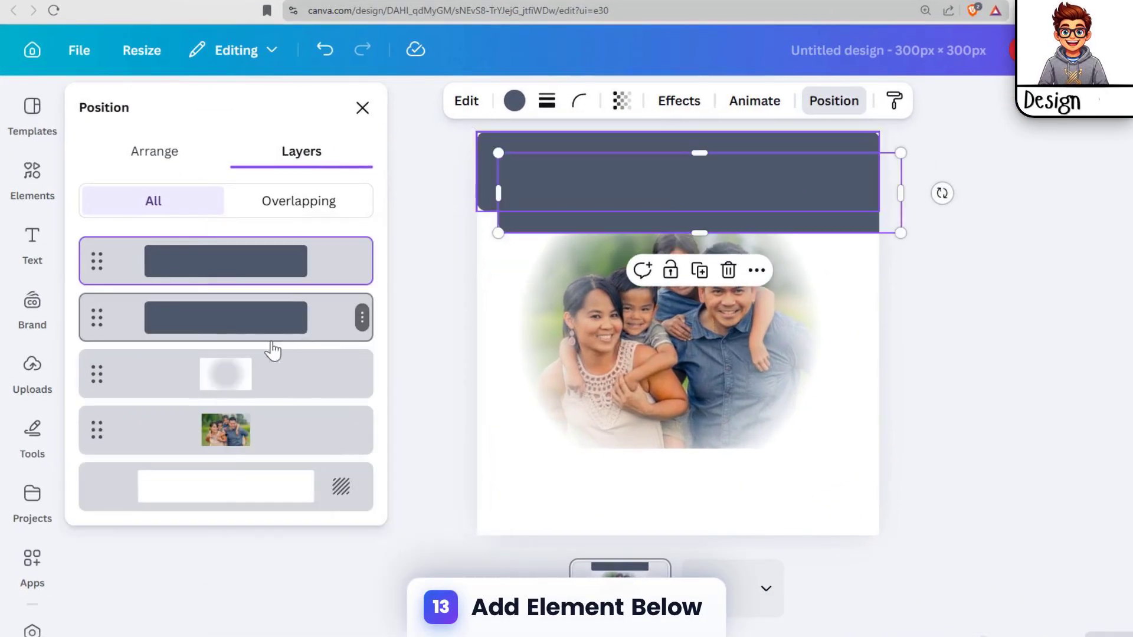
Move the duplicated rectangle below the photo and extend its lower edge to the bottom of the page
{"action": "left_click", "coordinate": [302, 322]}
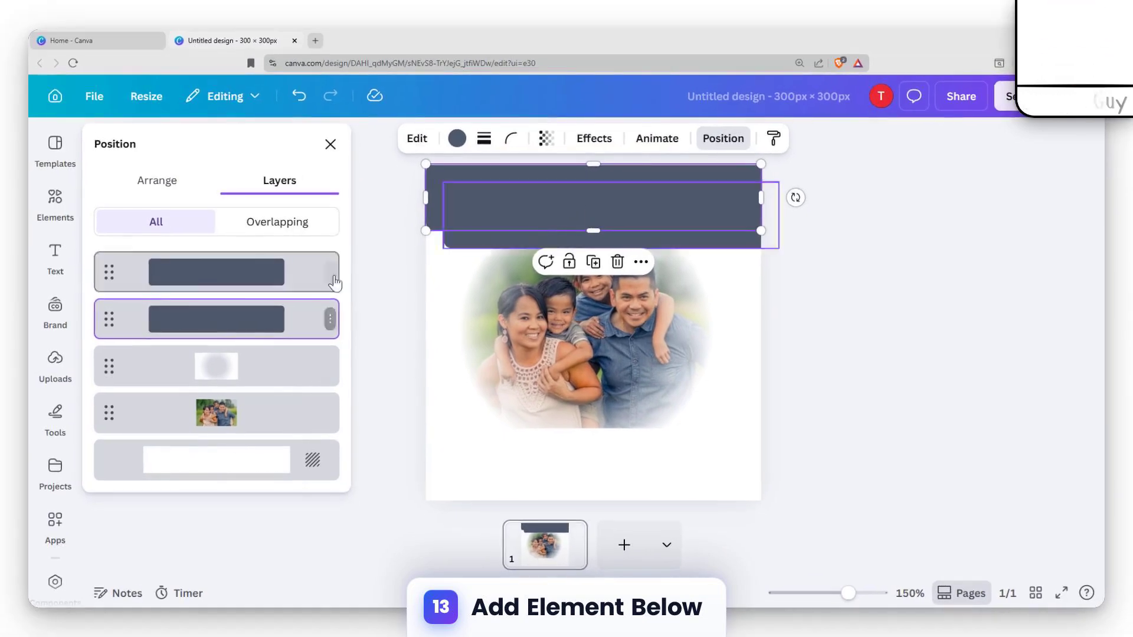
{"action": "left_click", "coordinate": [531, 227]}
{"action": "left_click_drag", "start_coordinate": [587, 216], "coordinate": [559, 460]}
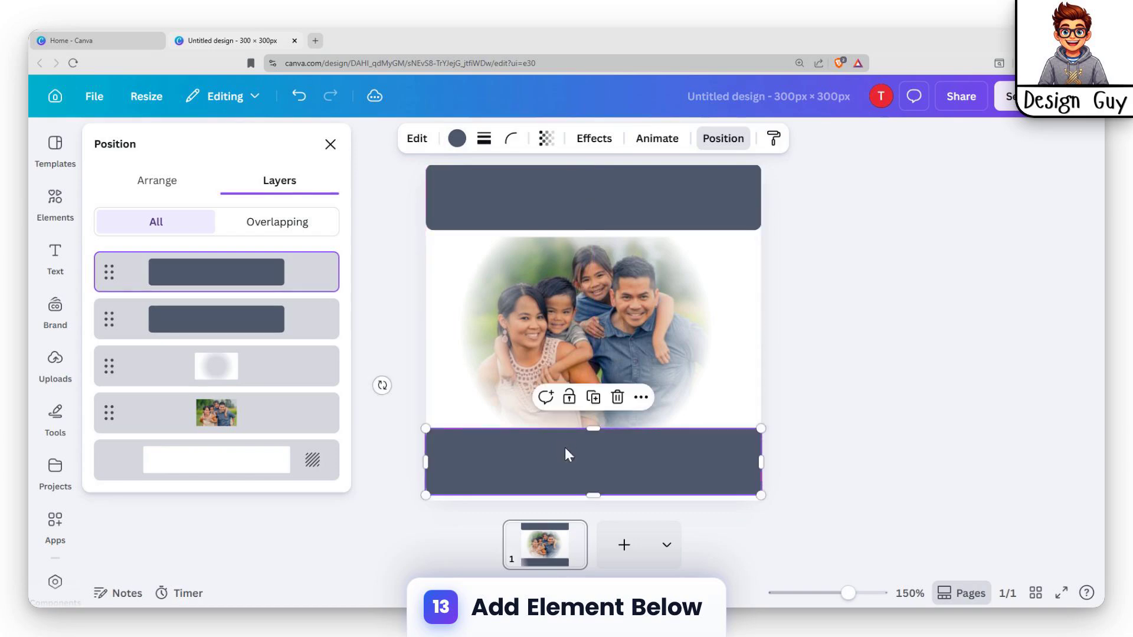
{"action": "left_click_drag", "start_coordinate": [594, 494], "coordinate": [592, 506]}
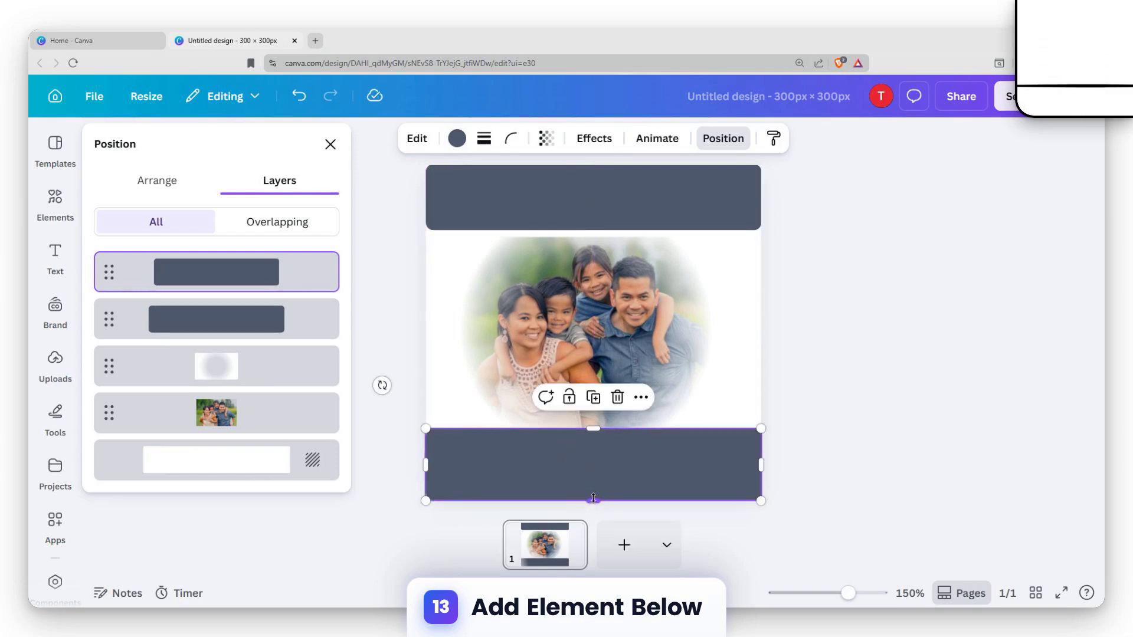
Widen the upper and lower rectangles past both page sides so their rounded corners are hidden
{"action": "left_click_drag", "start_coordinate": [762, 465], "coordinate": [770, 465]}
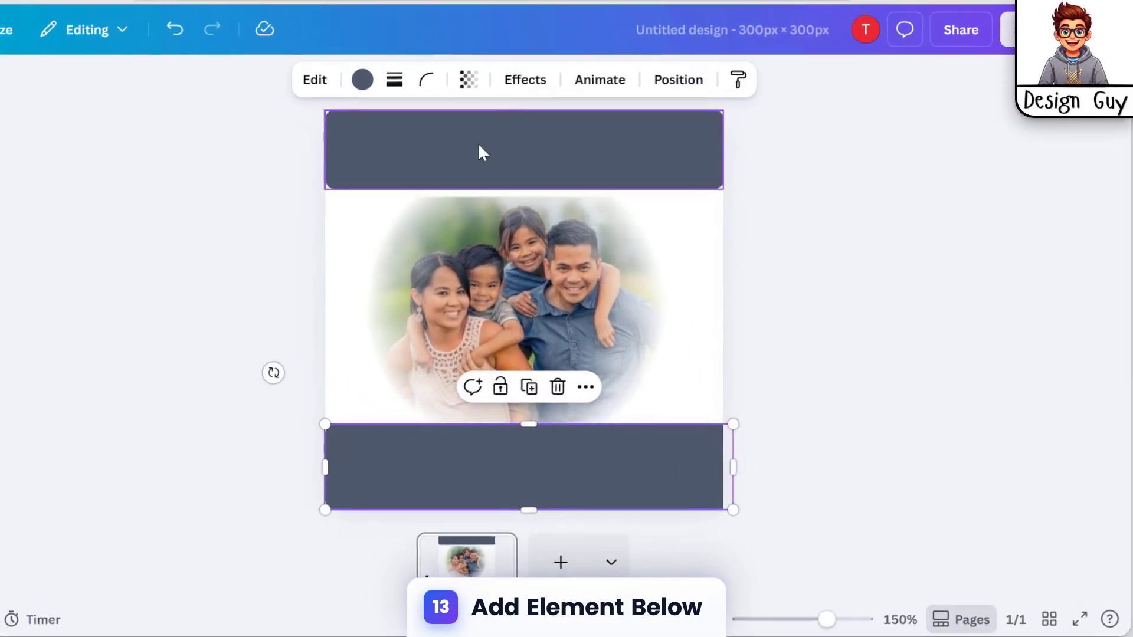
{"action": "left_click", "coordinate": [557, 201]}
{"action": "left_click", "coordinate": [402, 455]}
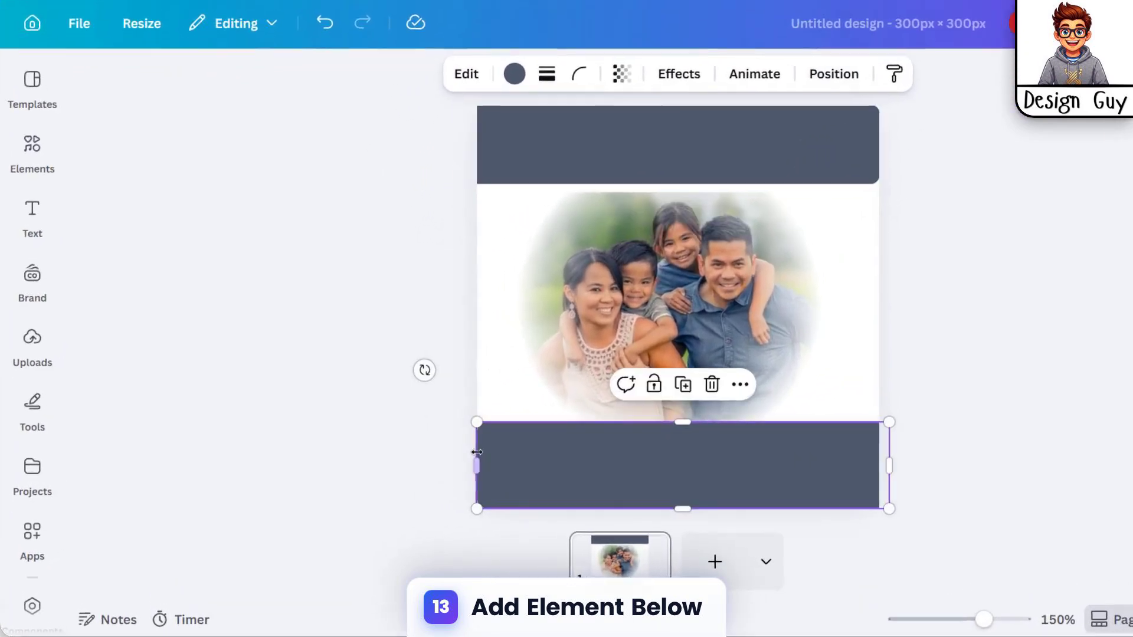
{"action": "left_click_drag", "start_coordinate": [473, 467], "coordinate": [461, 463]}
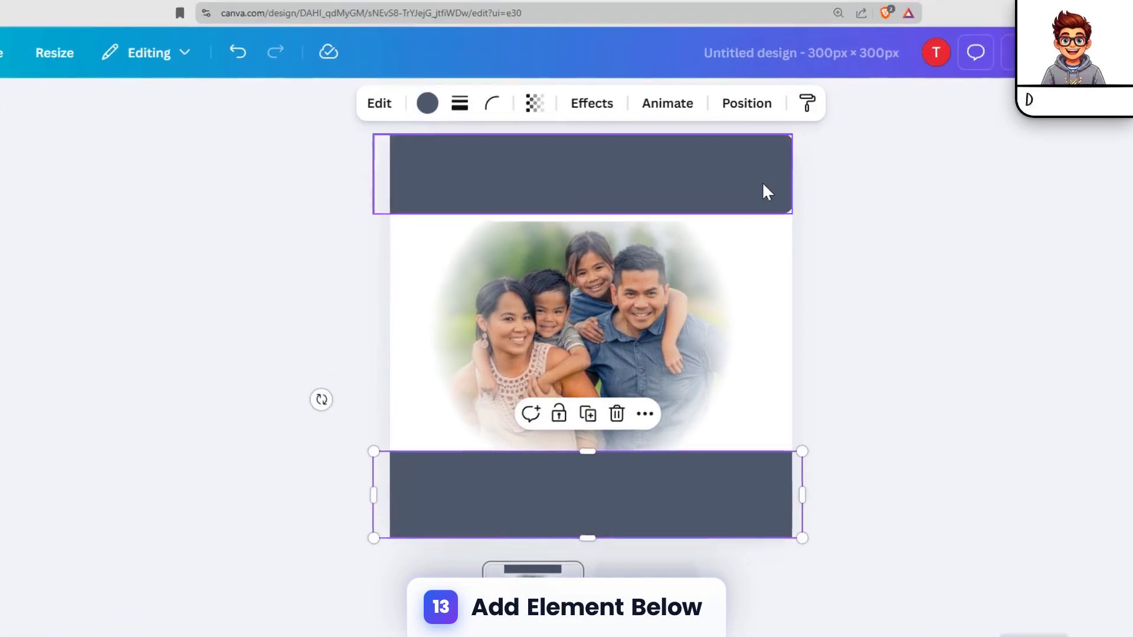
{"action": "left_click", "coordinate": [849, 161]}
{"action": "left_click_drag", "start_coordinate": [762, 194], "coordinate": [774, 195]}
{"action": "left_click", "coordinate": [912, 224]}
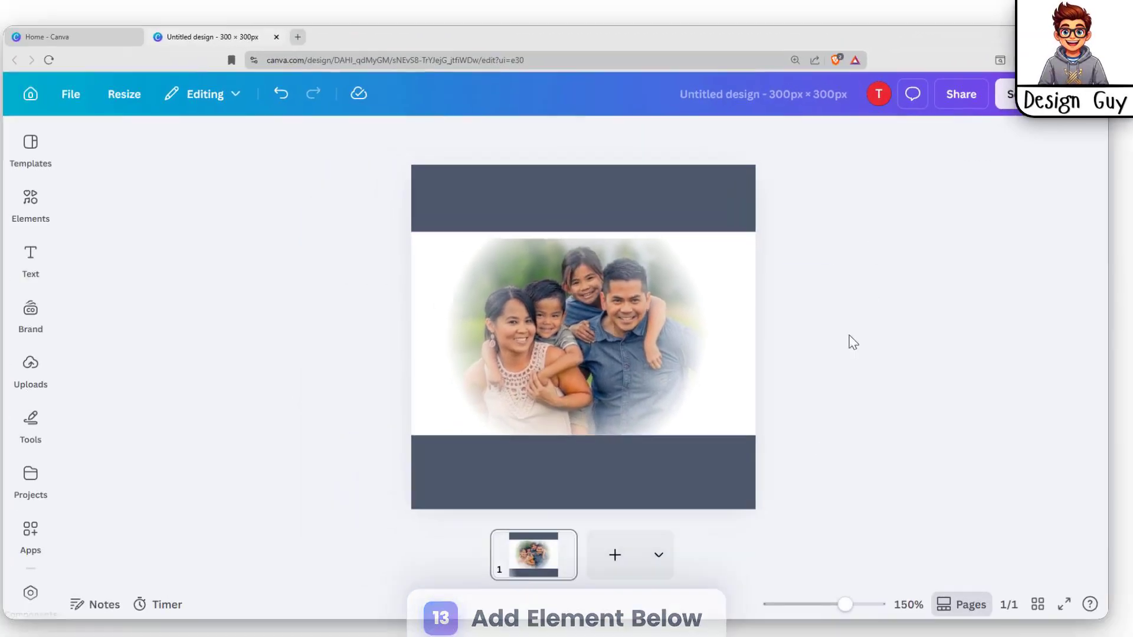
Extend the upper rectangle slightly downward so it meets the photo's upper edge
{"action": "left_click", "coordinate": [634, 219]}
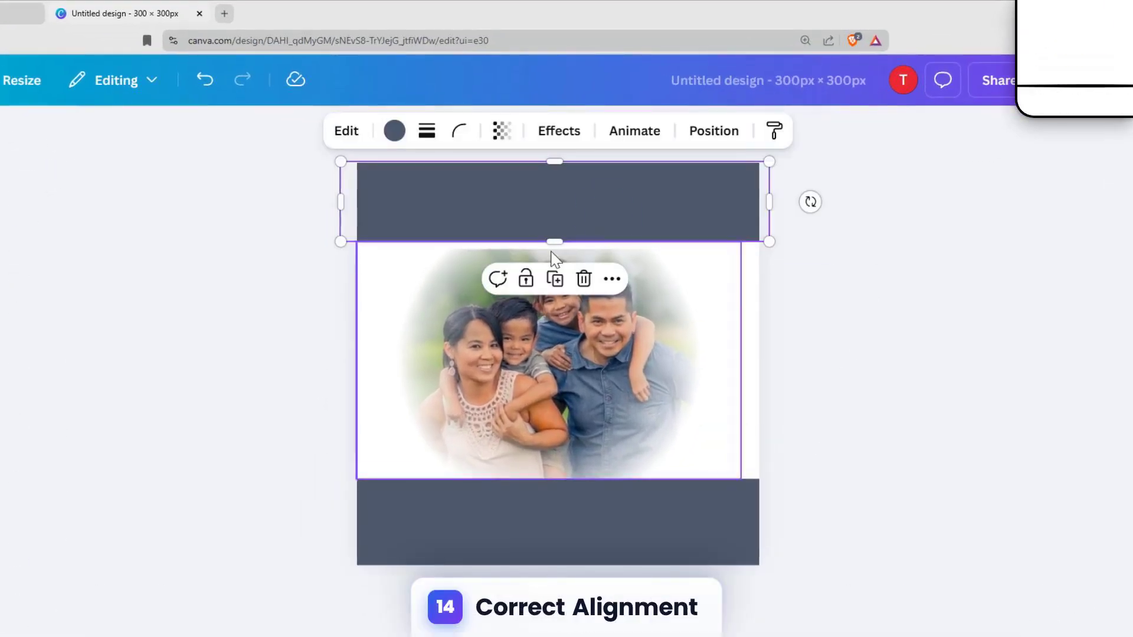
{"action": "left_click_drag", "start_coordinate": [559, 239], "coordinate": [558, 244]}
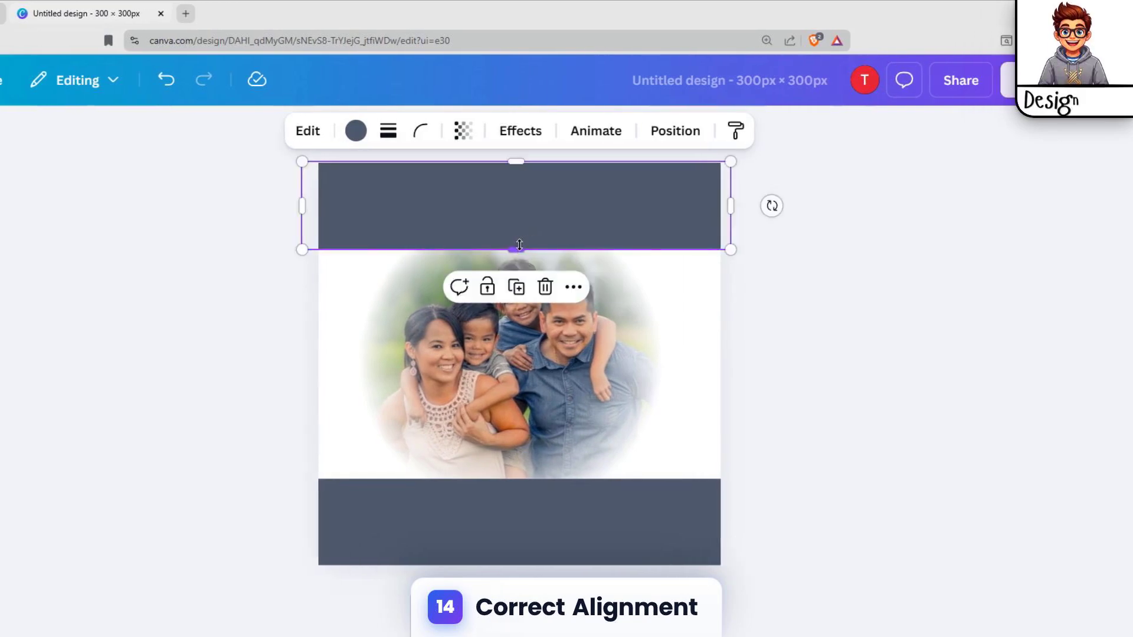
{"action": "left_click", "coordinate": [888, 257]}
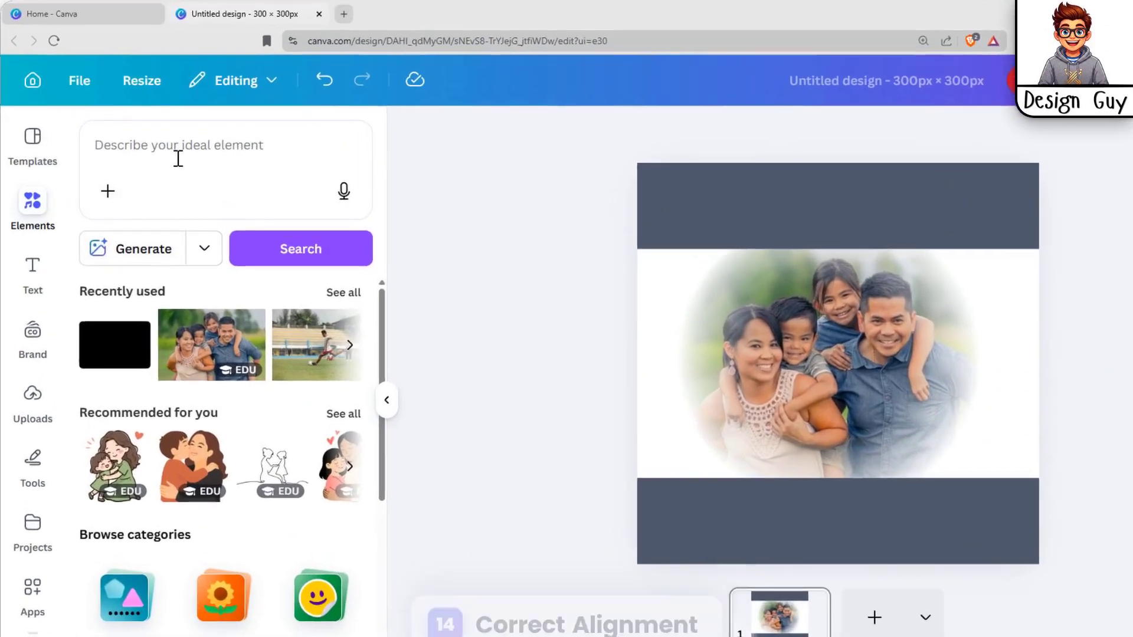
Add a heading reading "Family" and move it onto the centre of the upper rectangle
{"action": "left_click", "coordinate": [177, 151]}
{"action": "left_click", "coordinate": [49, 258]}
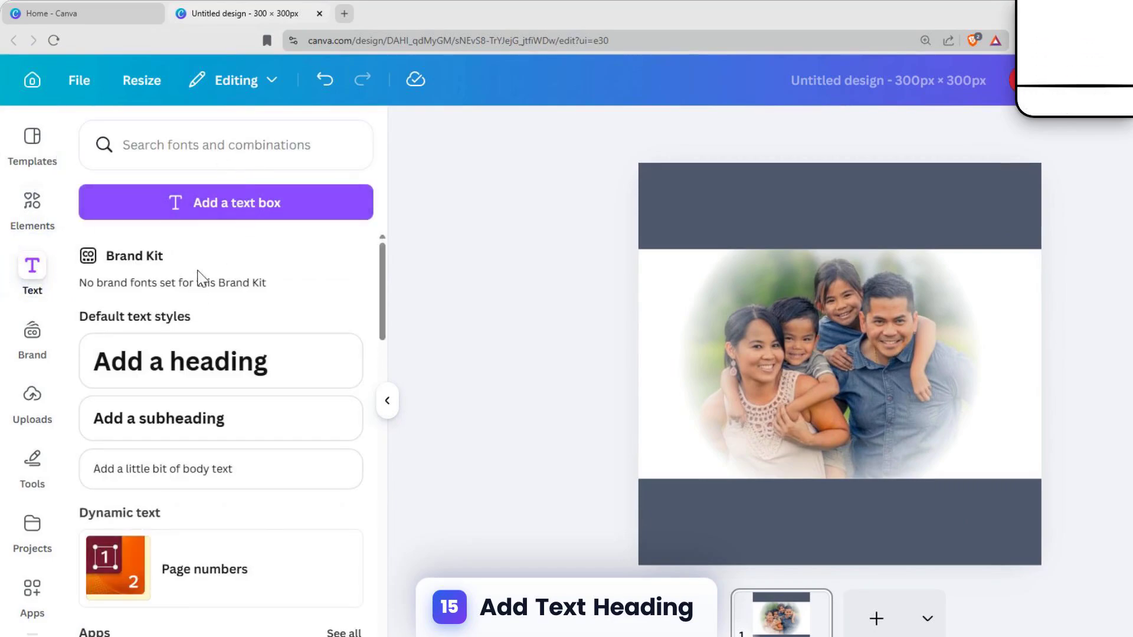
{"action": "left_click", "coordinate": [197, 359]}
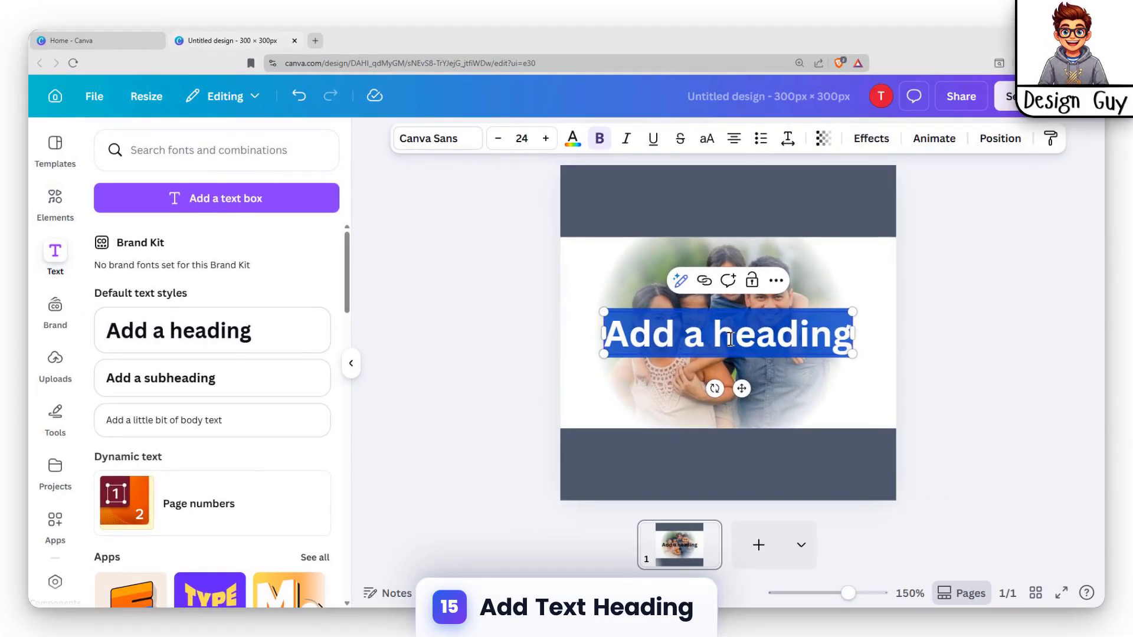
{"action": "type", "text": "Family"}
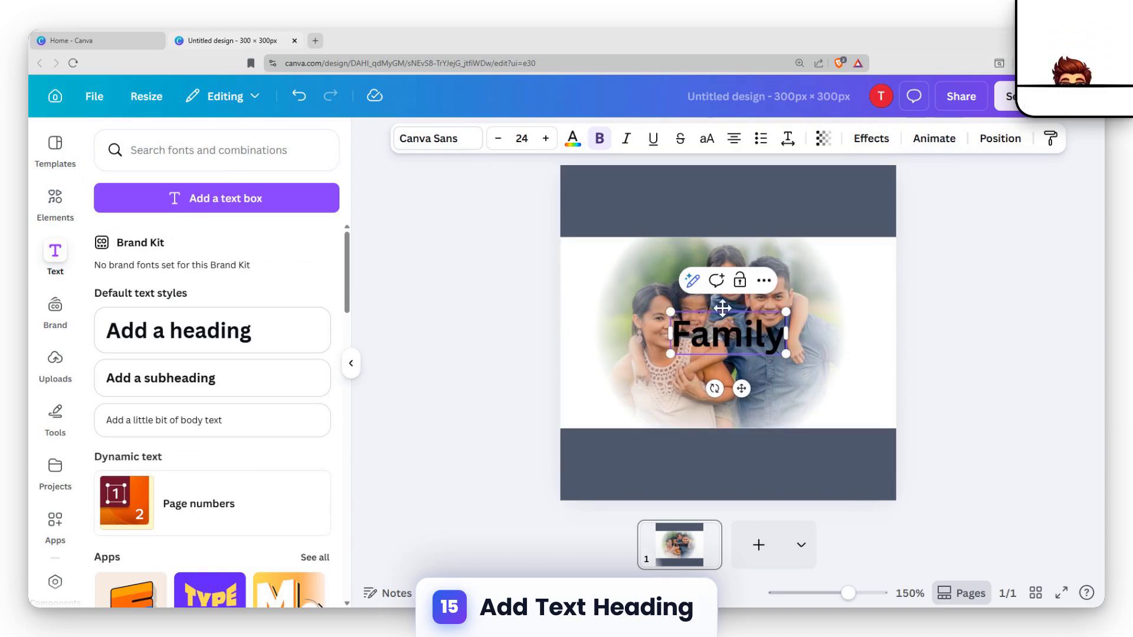
{"action": "left_click_drag", "start_coordinate": [723, 309], "coordinate": [713, 185]}
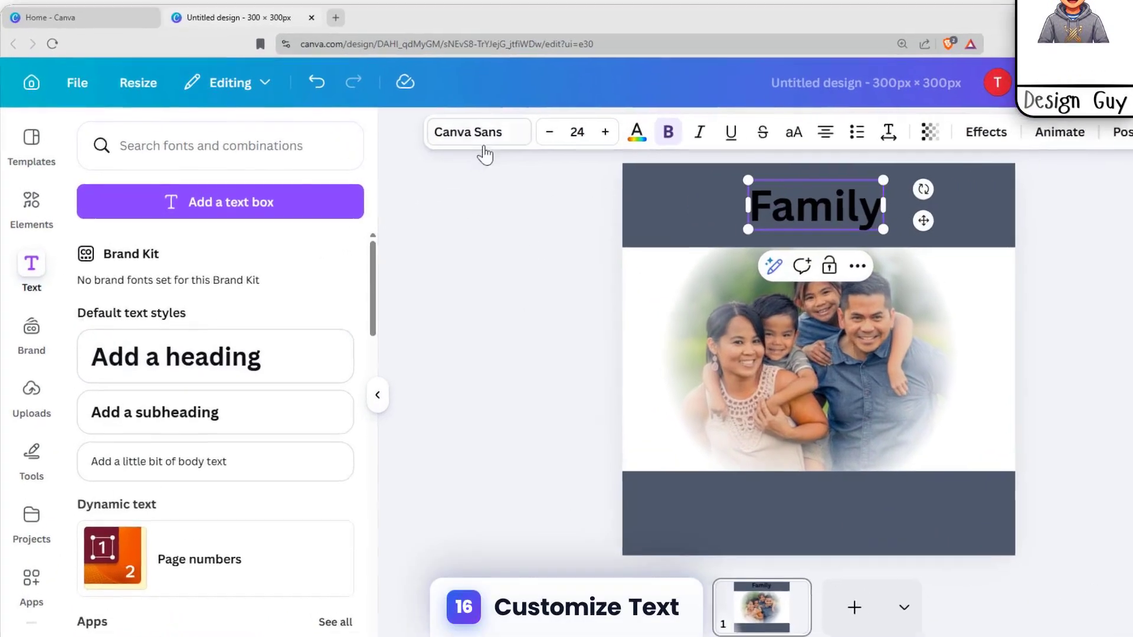
Change the "Family" heading's font to Cheque
{"action": "left_click", "coordinate": [442, 138]}
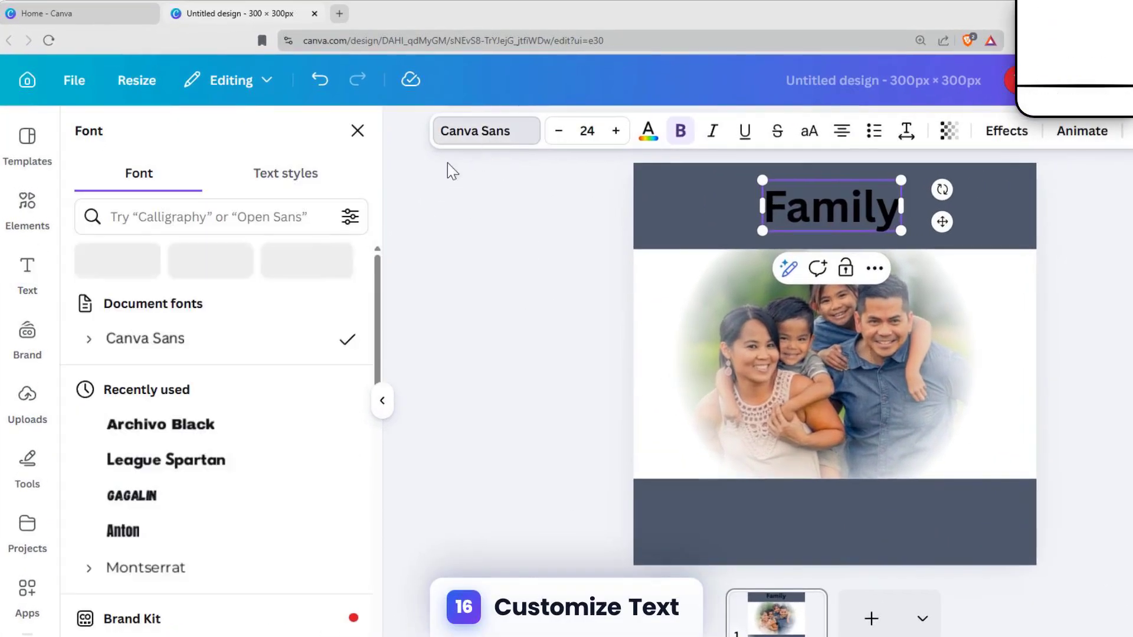
{"action": "scroll", "coordinate": [249, 428], "scroll_direction": "down", "scroll_amount": 15}
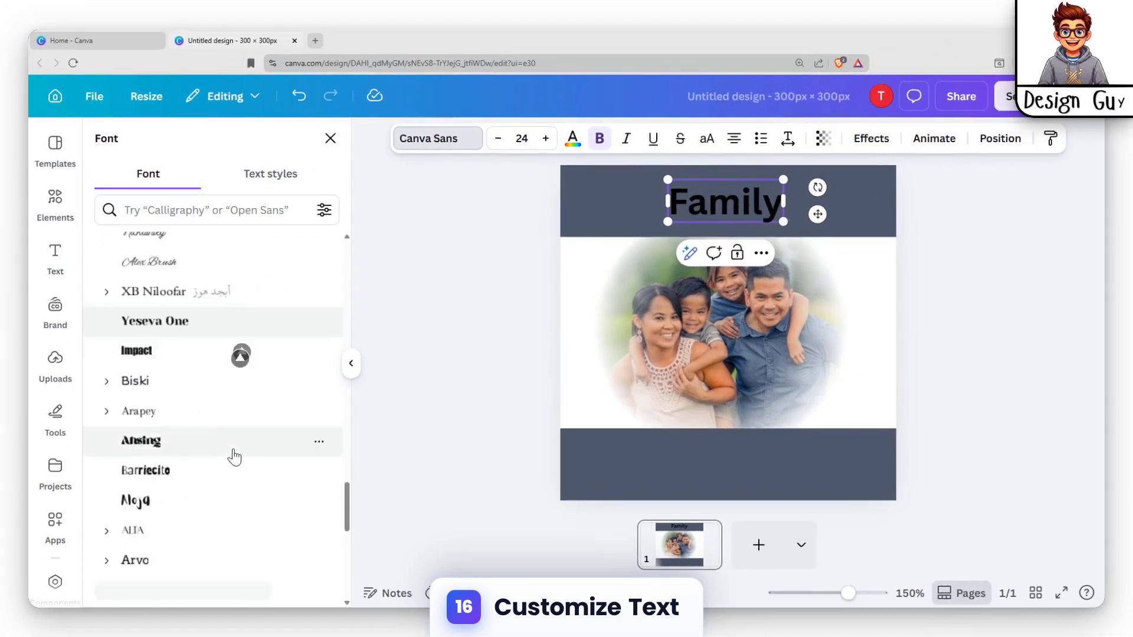
{"action": "scroll", "coordinate": [233, 405], "scroll_direction": "down", "scroll_amount": 10}
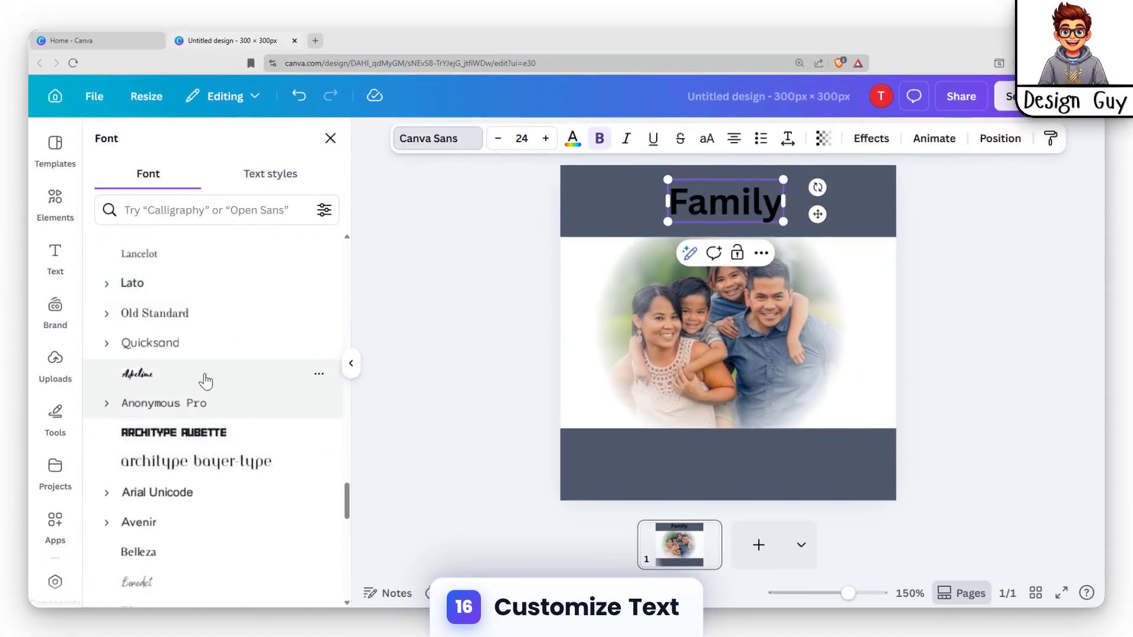
{"action": "scroll", "coordinate": [174, 413], "scroll_direction": "down", "scroll_amount": 4}
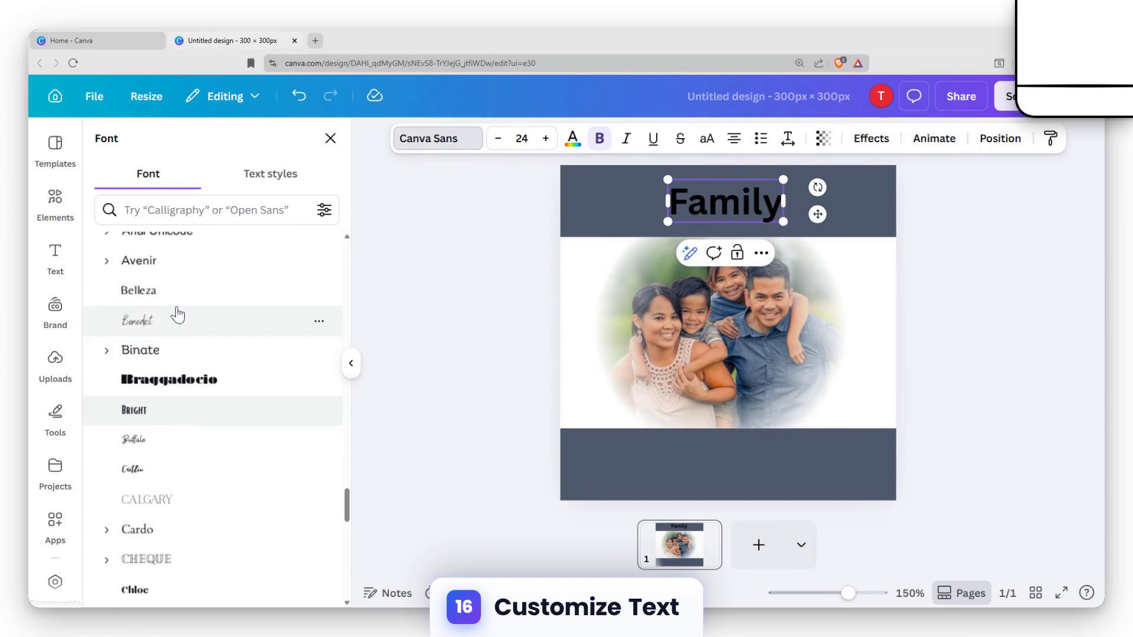
{"action": "scroll", "coordinate": [172, 366], "scroll_direction": "down", "scroll_amount": 2}
{"action": "left_click", "coordinate": [182, 429]}
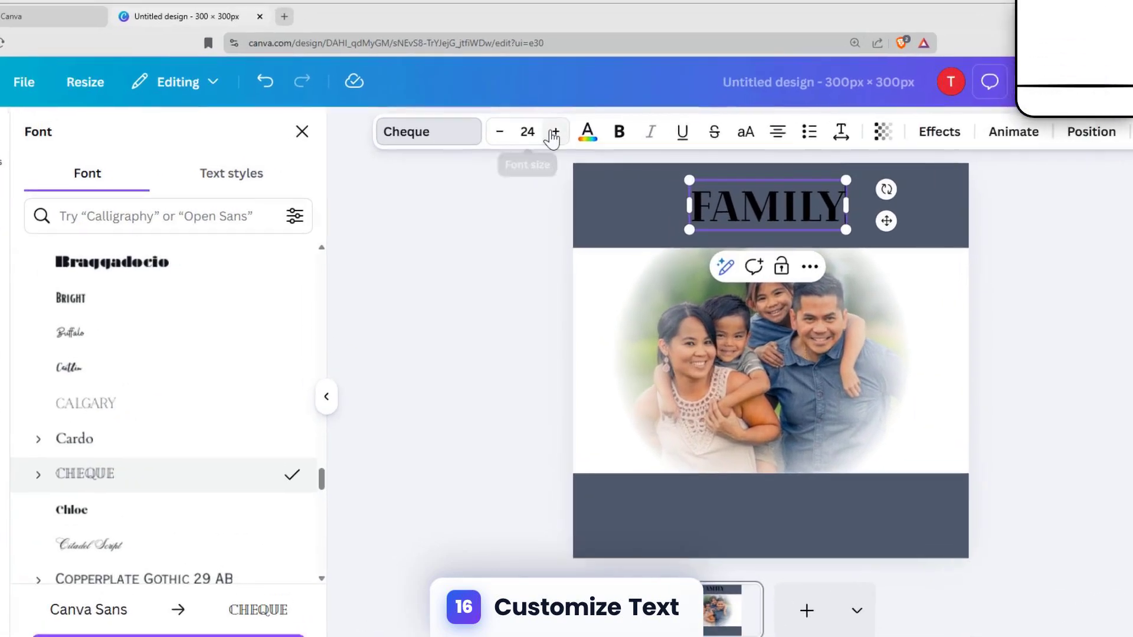
Make the heading bold at size 33 and recentre it in the upper rectangle
{"action": "left_click", "coordinate": [546, 138]}
{"action": "left_click", "coordinate": [546, 138]}
{"action": "left_click", "coordinate": [546, 138]}
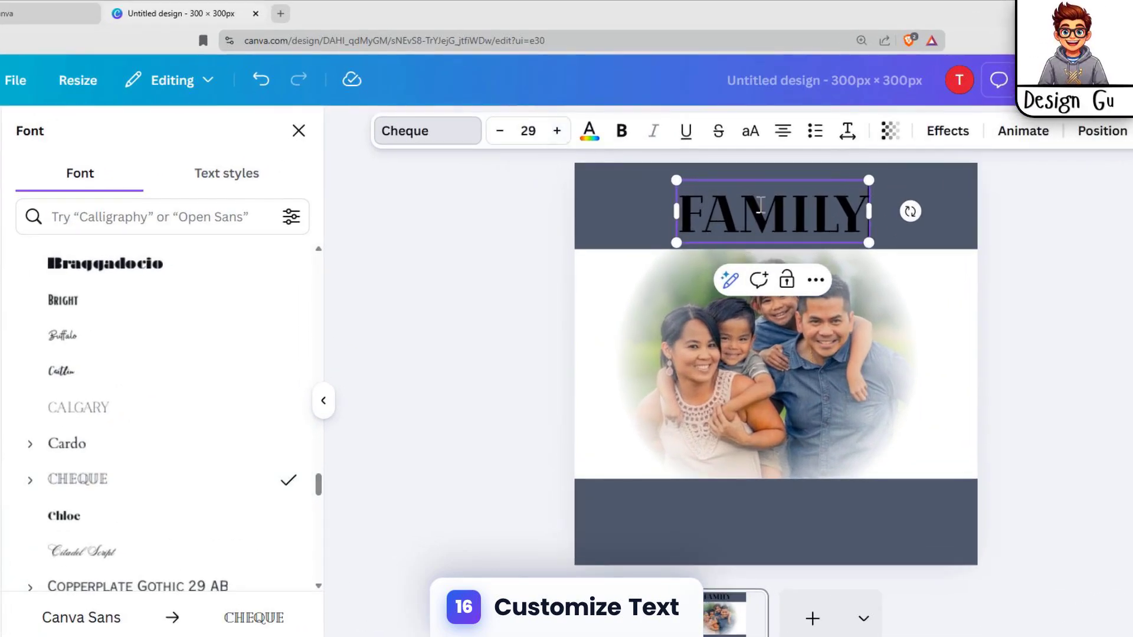
{"action": "left_click", "coordinate": [557, 130]}
{"action": "left_click", "coordinate": [557, 130]}
{"action": "left_click", "coordinate": [557, 131]}
{"action": "left_click", "coordinate": [557, 131]}
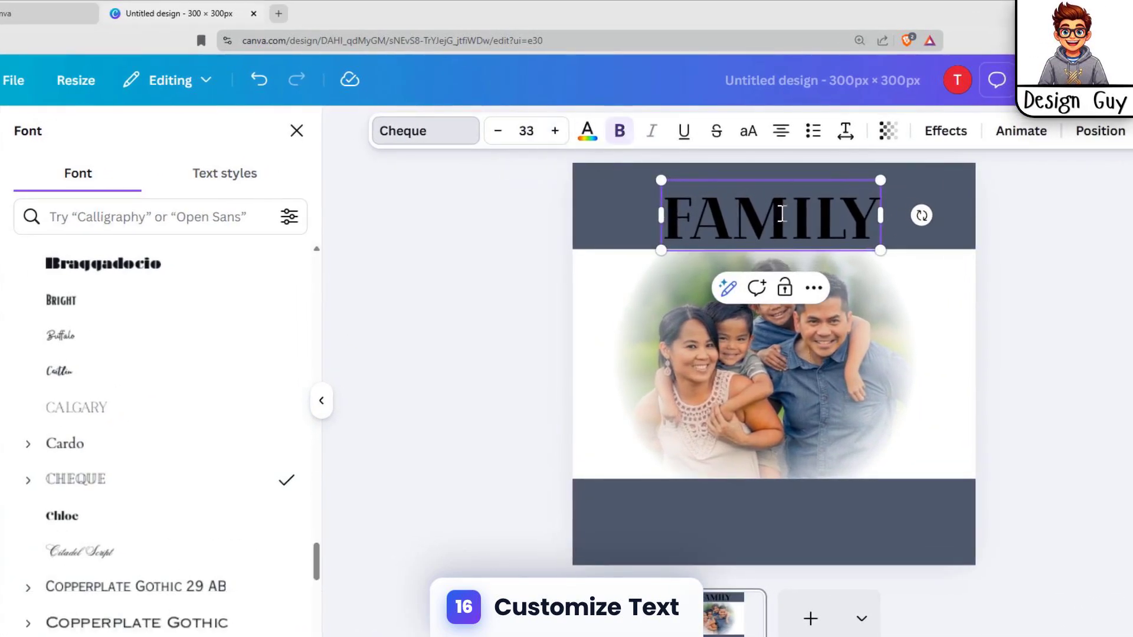
{"action": "left_click", "coordinate": [782, 215]}
{"action": "left_click_drag", "start_coordinate": [834, 179], "coordinate": [837, 168]}
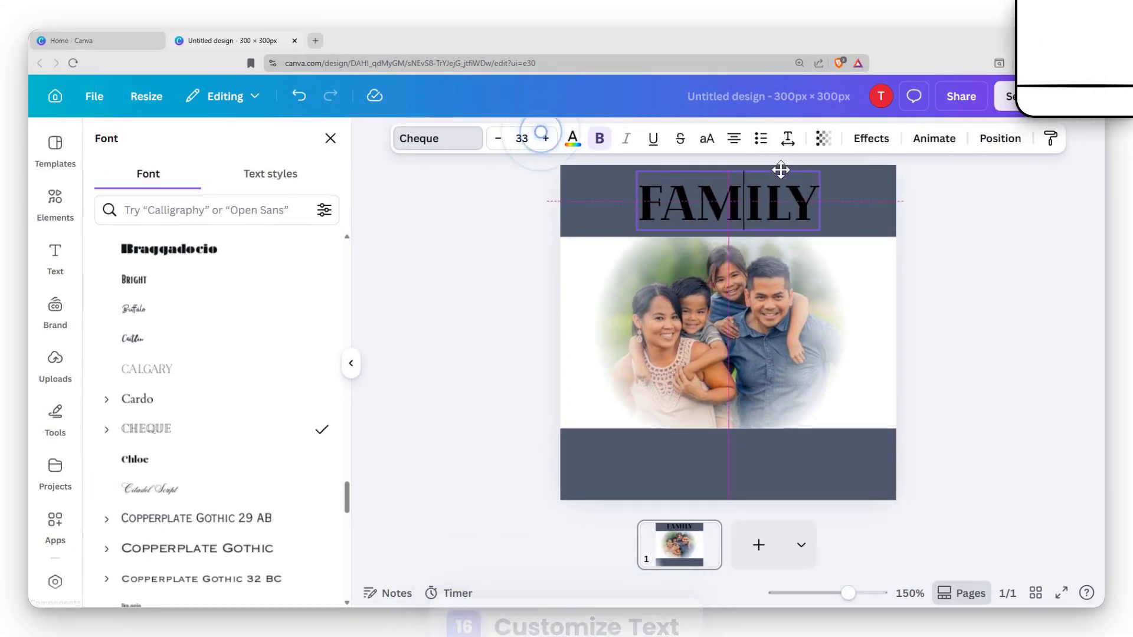
Change the heading's text colour to white
{"action": "left_click", "coordinate": [572, 138]}
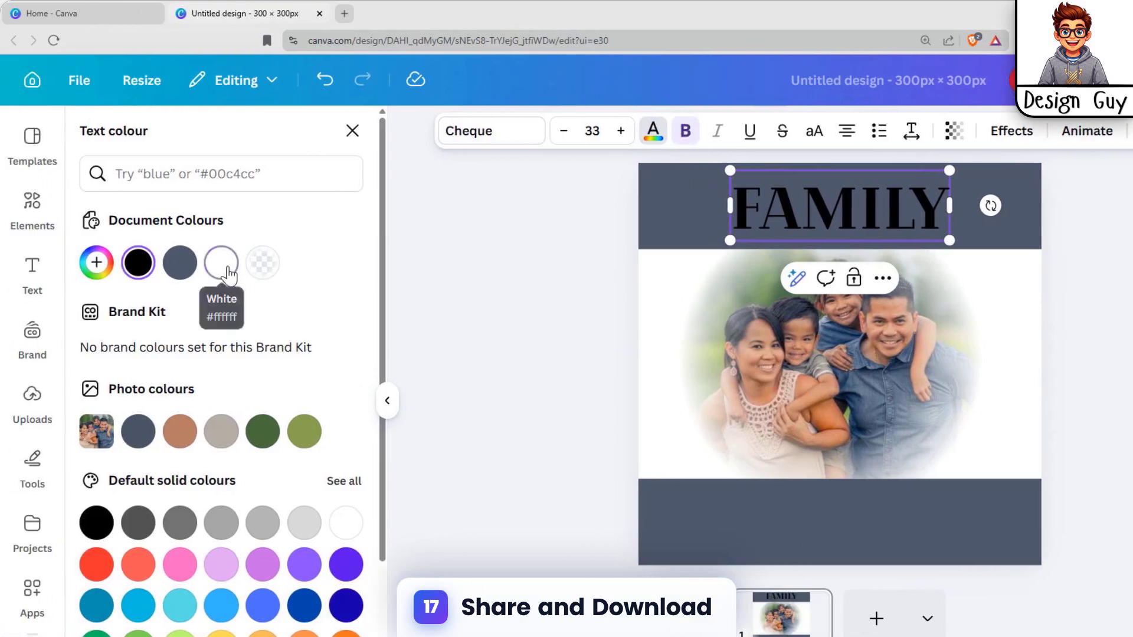
{"action": "left_click", "coordinate": [227, 270]}
{"action": "left_click", "coordinate": [828, 218]}
{"action": "left_click", "coordinate": [781, 199]}
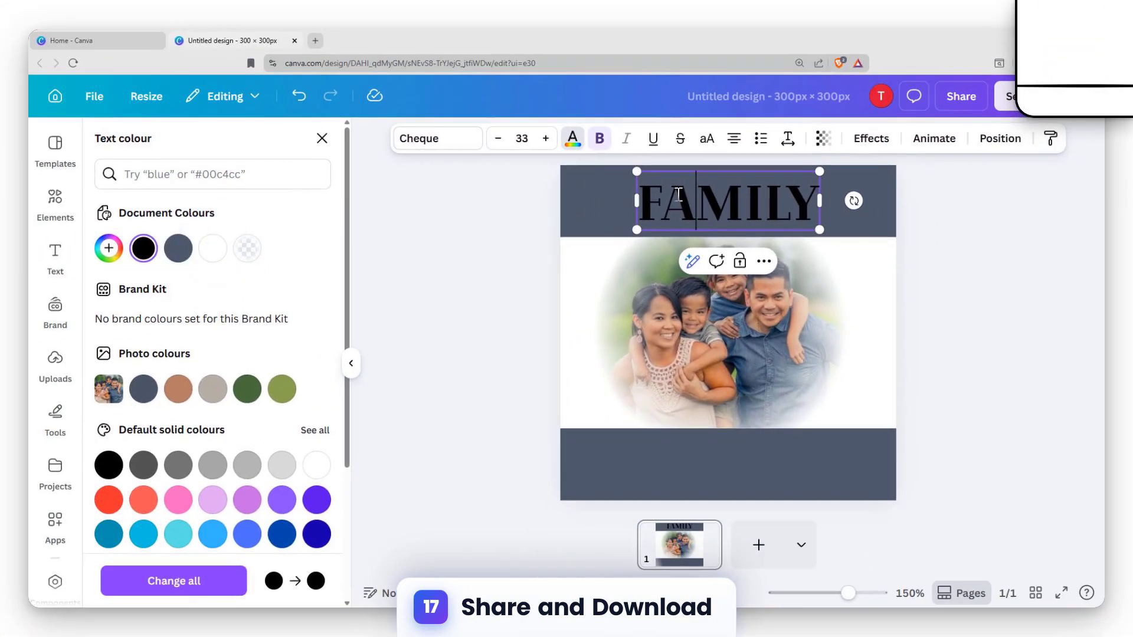
{"action": "left_click", "coordinate": [573, 145]}
{"action": "left_click", "coordinate": [724, 187]}
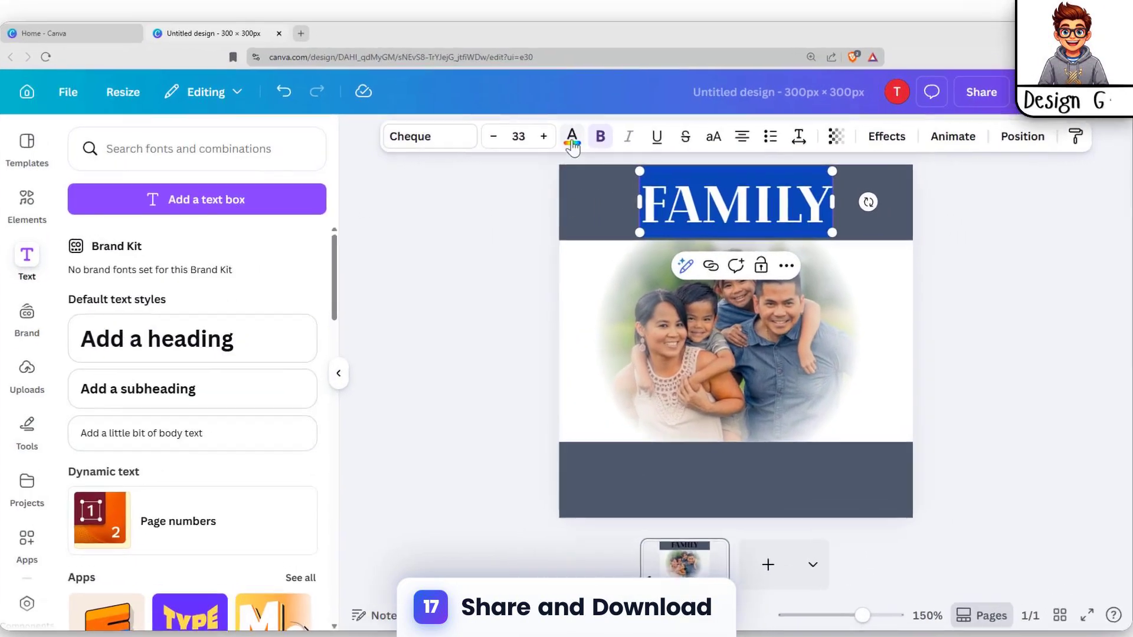
{"action": "left_click", "coordinate": [573, 139]}
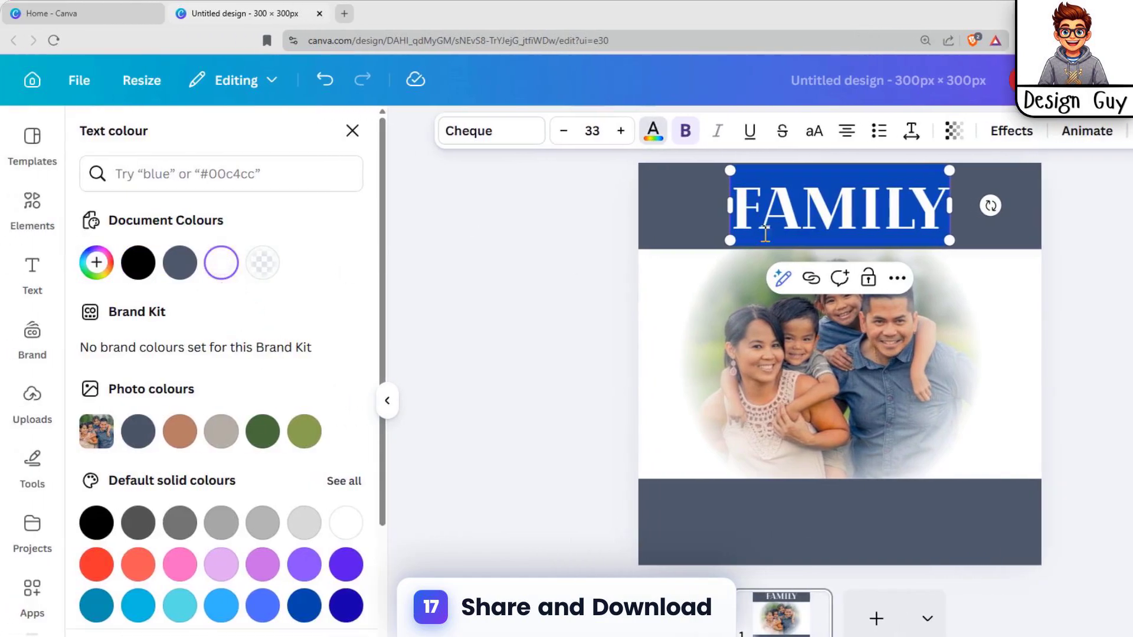
{"action": "left_click", "coordinate": [1006, 202]}
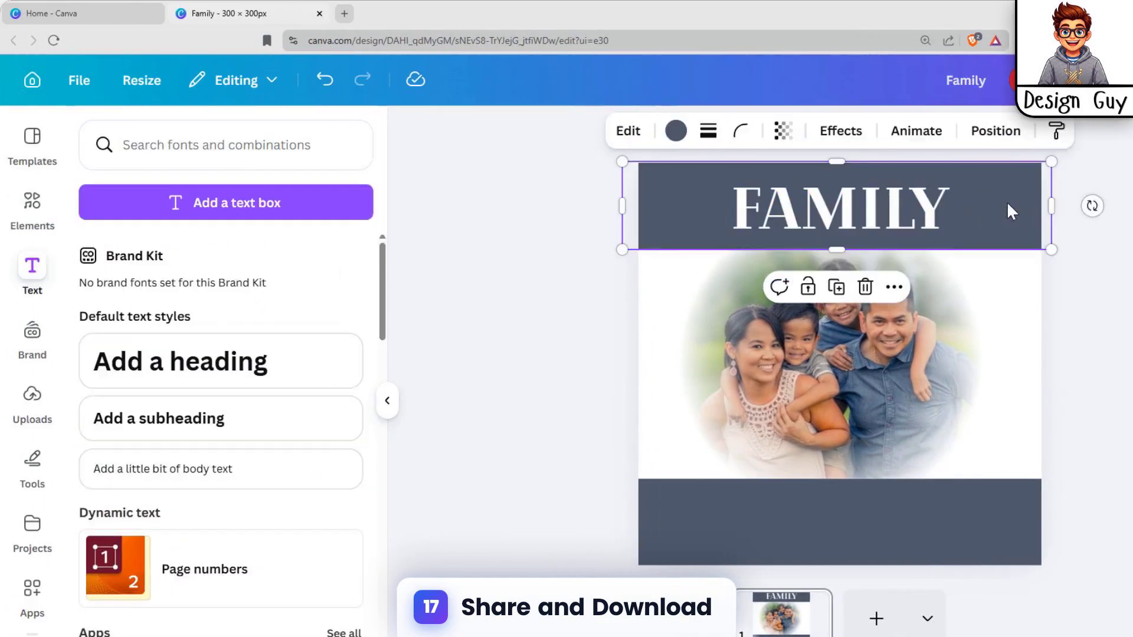
{"action": "left_click", "coordinate": [935, 209]}
{"action": "left_click", "coordinate": [1062, 331]}
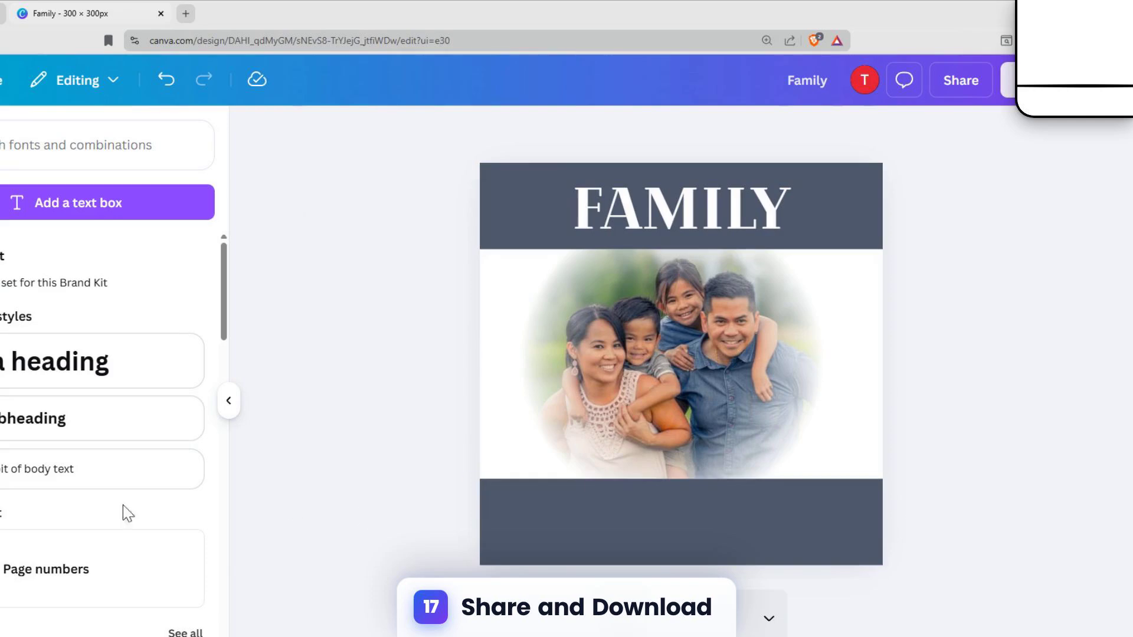
Duplicate the heading, move the copy onto the lower rectangle and replace its text with "BONDING"
{"action": "left_click", "coordinate": [682, 210]}
{"action": "key", "text": "ctrl+d"}
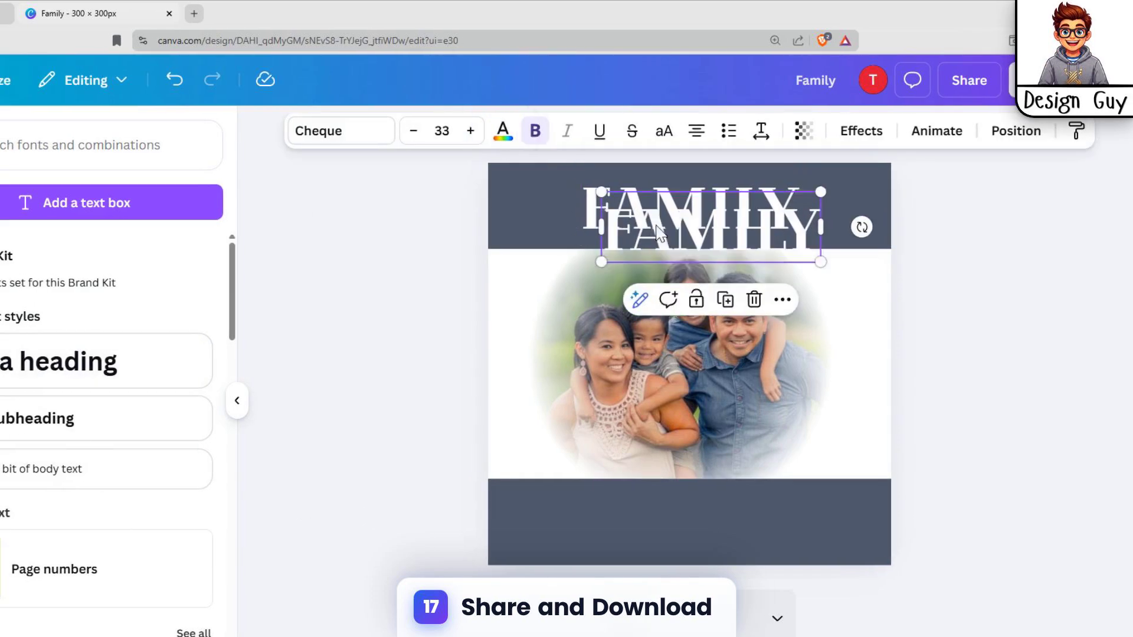
{"action": "left_click_drag", "start_coordinate": [674, 227], "coordinate": [685, 527]}
{"action": "left_click", "coordinate": [734, 522]}
{"action": "key", "text": "ctrl+a"}
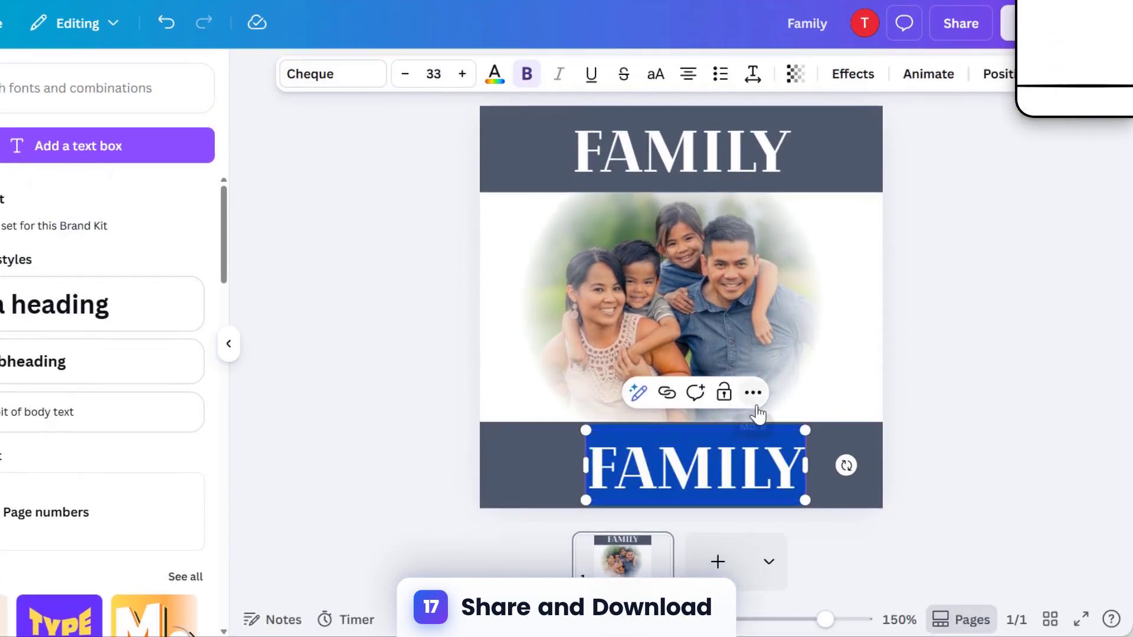
{"action": "type", "text": "BONDING"}
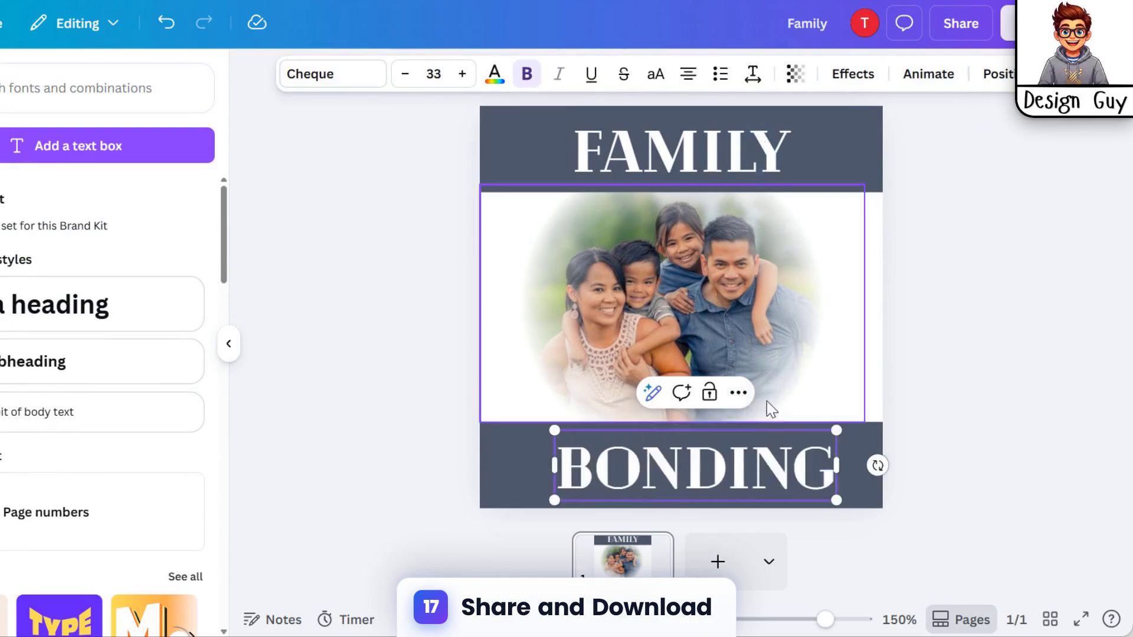
Centre the "BONDING" text in the lower rectangle and deselect it
{"action": "left_click", "coordinate": [940, 338]}
{"action": "left_click_drag", "start_coordinate": [736, 476], "coordinate": [795, 465]}
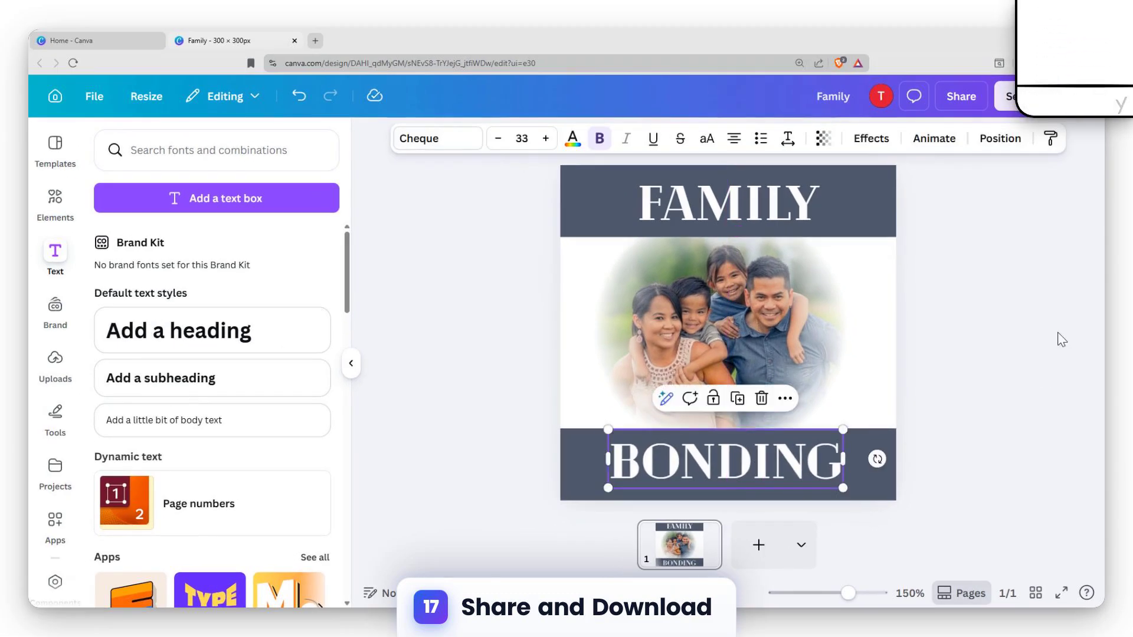
{"action": "left_click", "coordinate": [1060, 338]}
{"action": "left_click", "coordinate": [984, 357]}
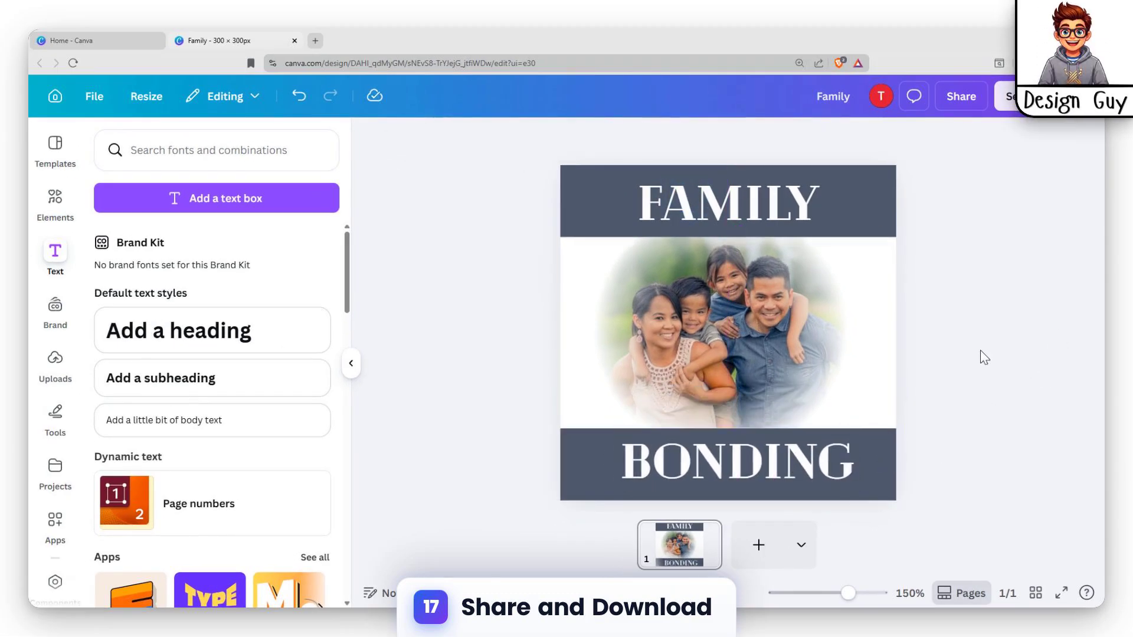
Open the design's download options and set the file type to PDF Print
{"action": "left_click", "coordinate": [962, 96]}
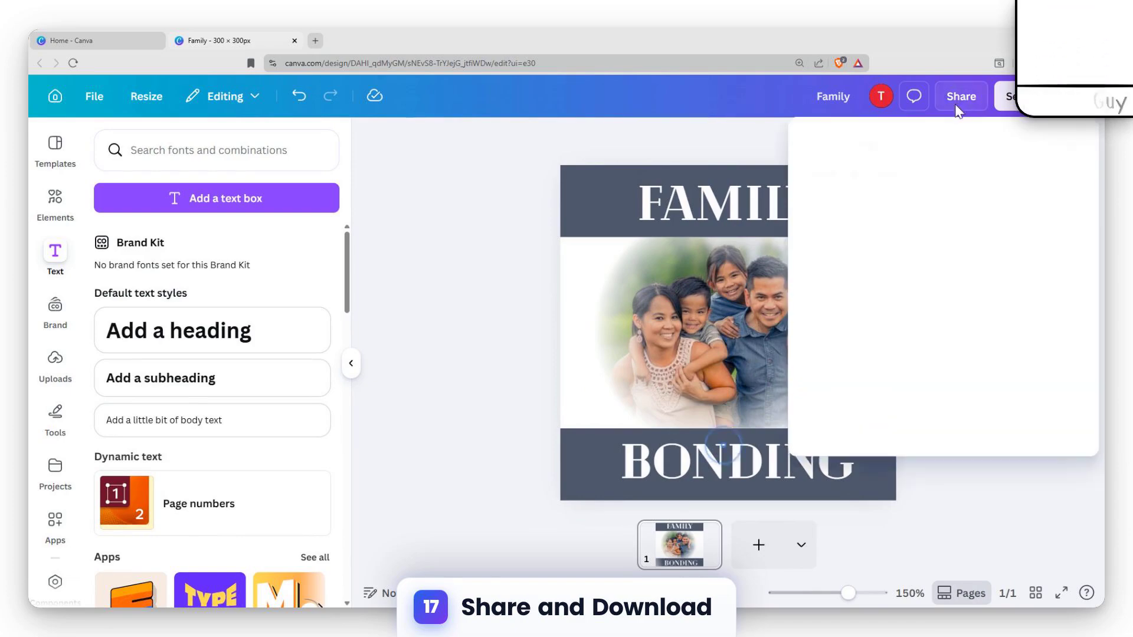
{"action": "left_click", "coordinate": [834, 446]}
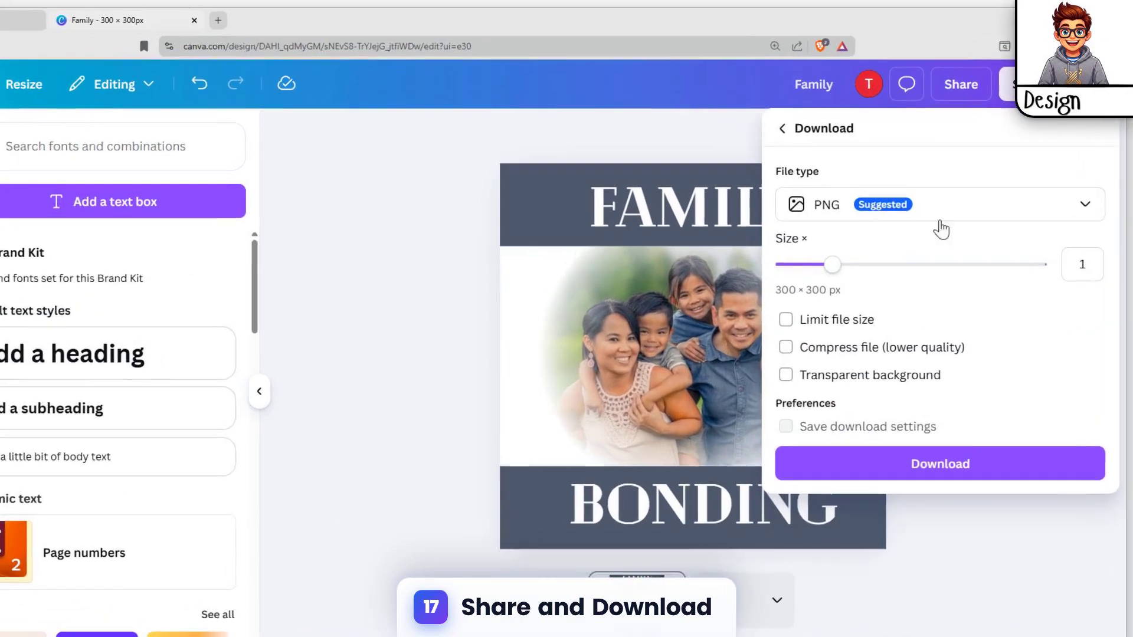
{"action": "left_click", "coordinate": [938, 203]}
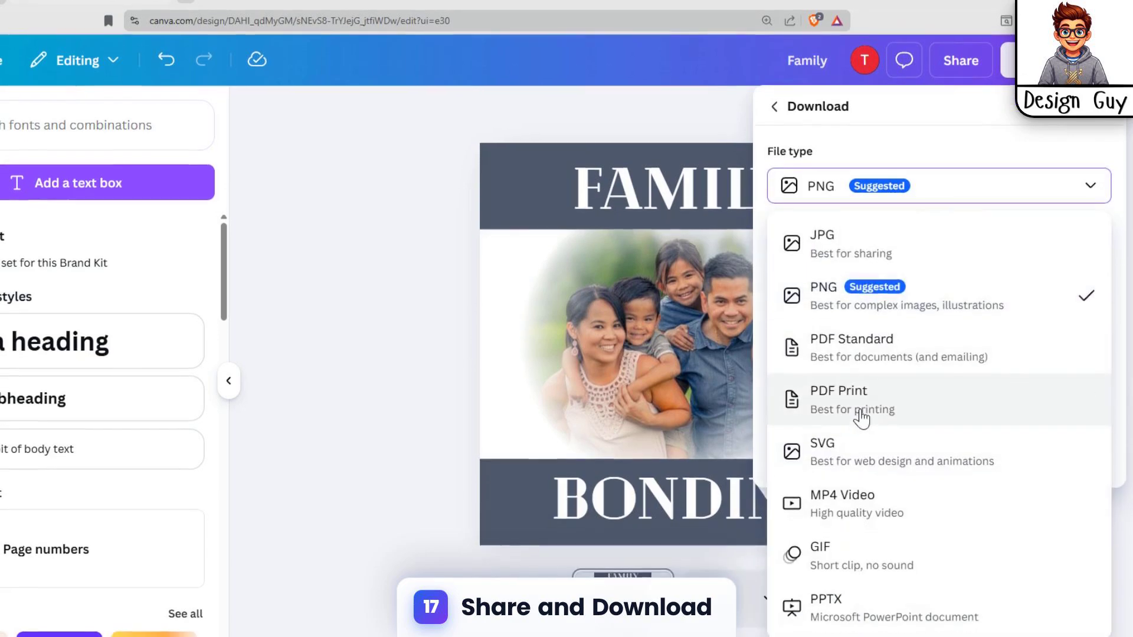
{"action": "left_click", "coordinate": [860, 414]}
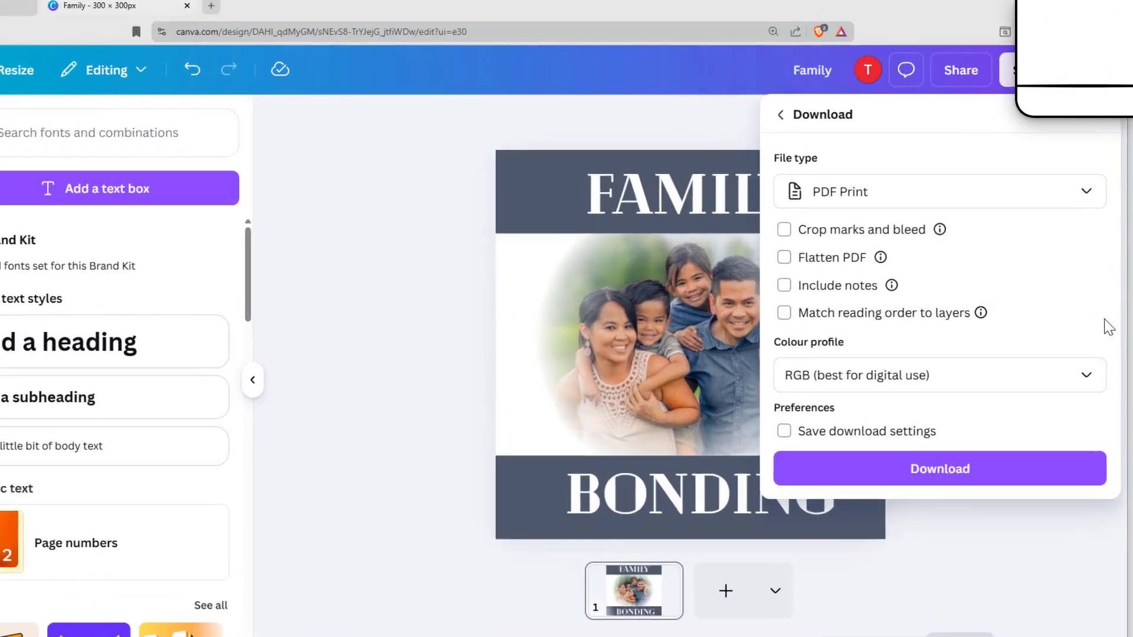